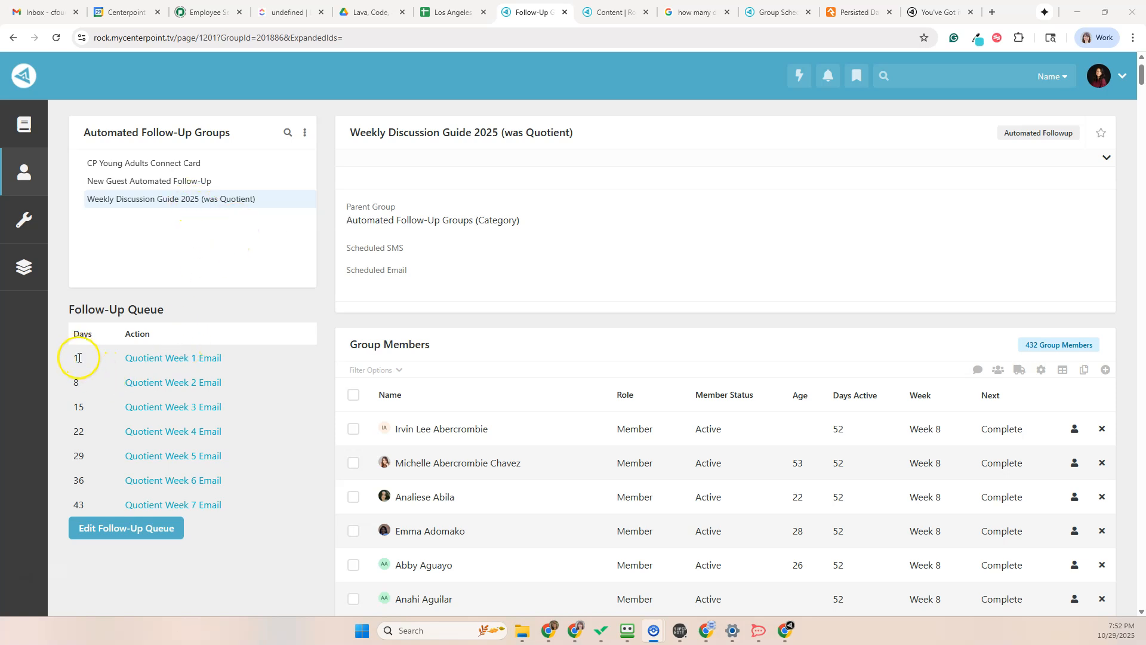
Check the Week 7 email's day number in the Follow-Up Queue and search Google for how many days between 9/7/2025 and 10/26/2025
click(76, 505)
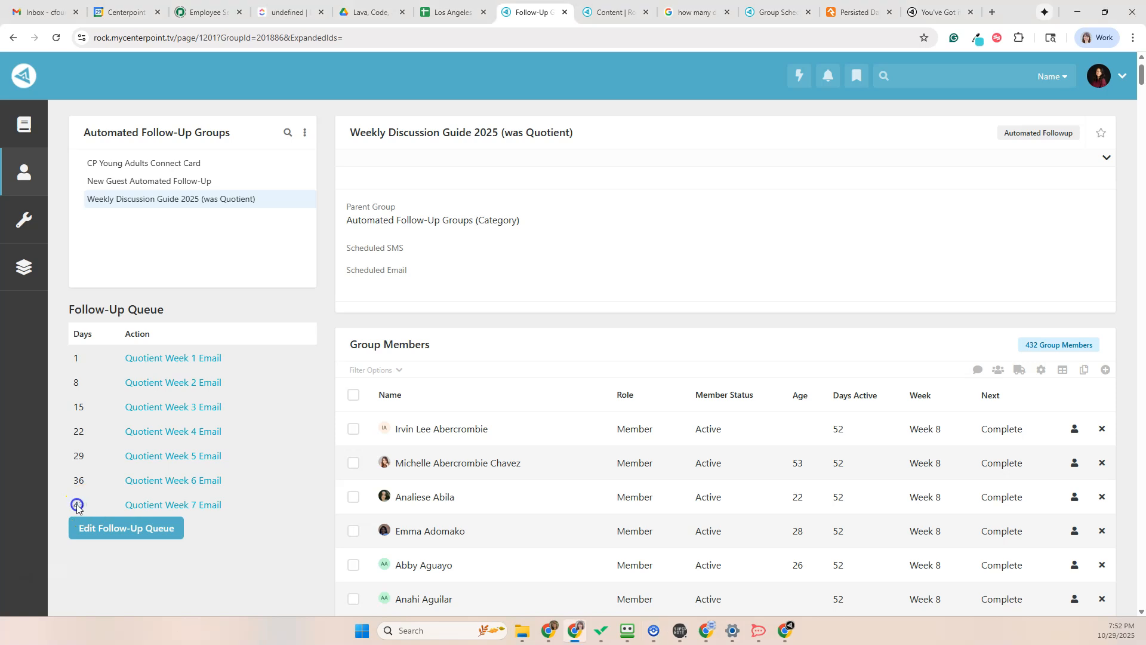
double_click(77, 502)
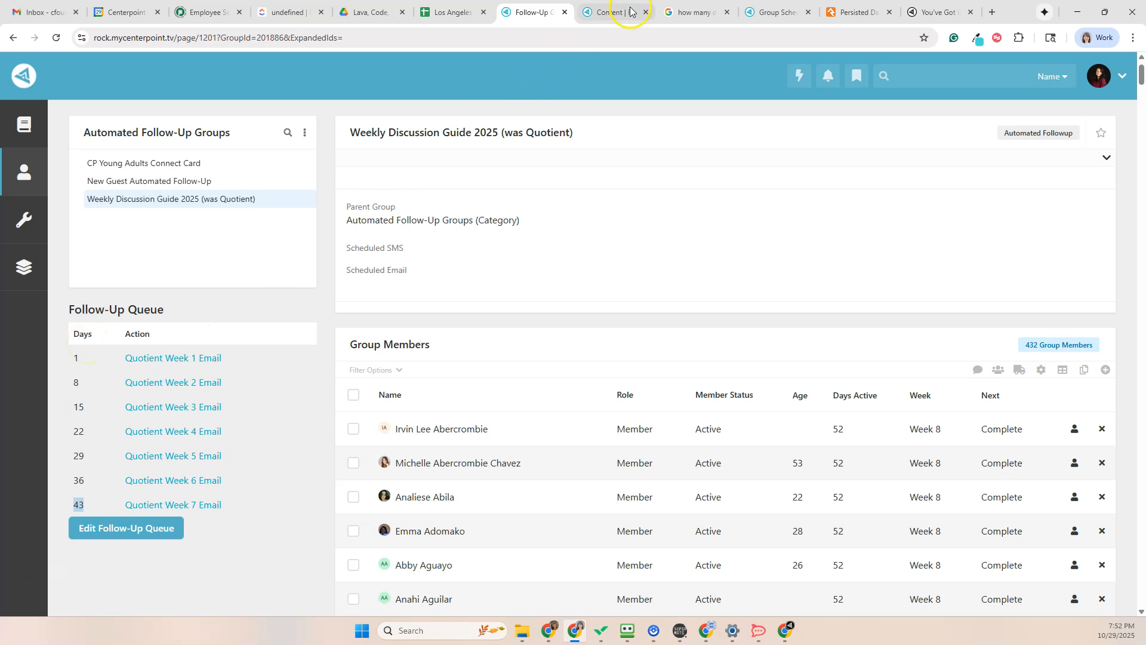
click(701, 18)
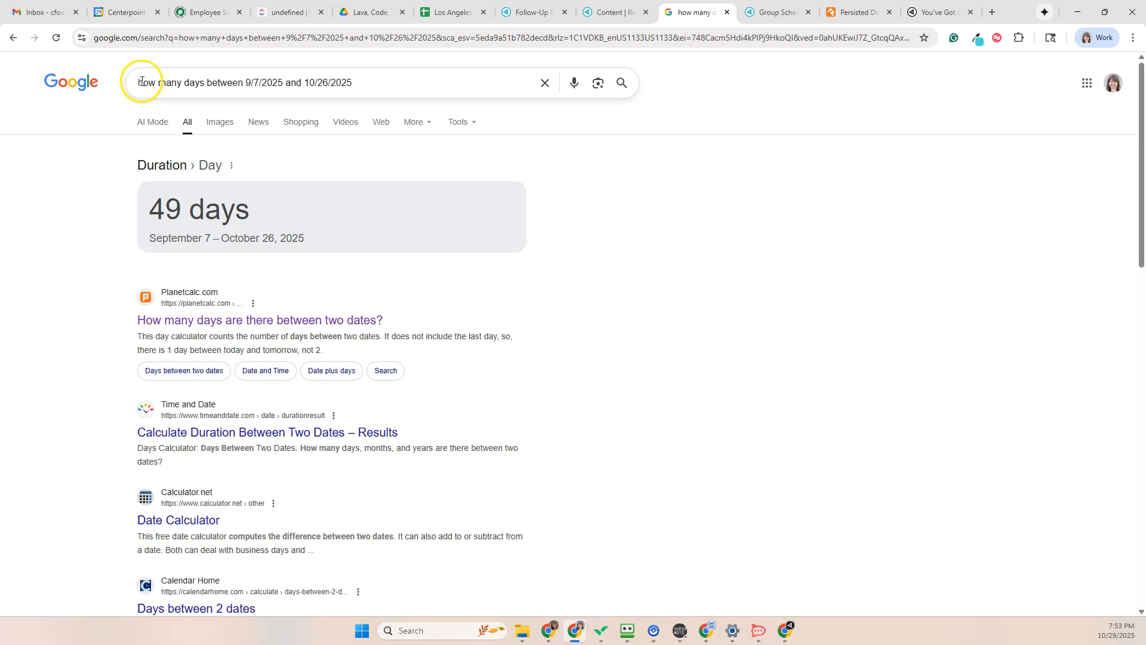
drag(139, 82, 352, 80)
click(352, 80)
click(307, 81)
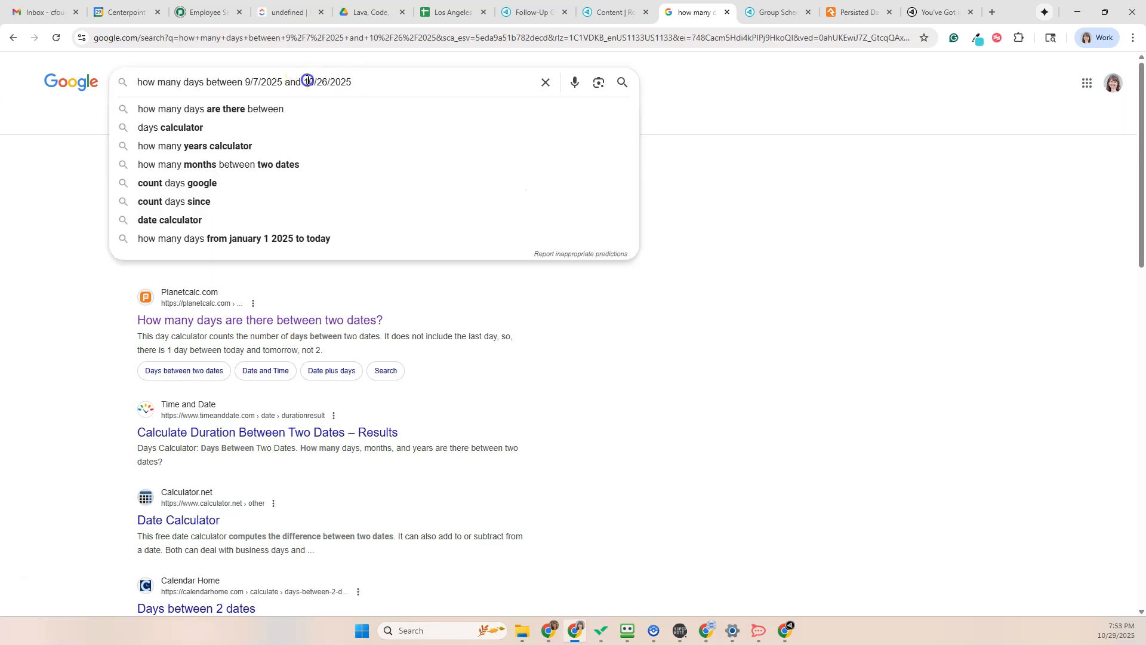
drag(306, 82, 346, 79)
click(353, 82)
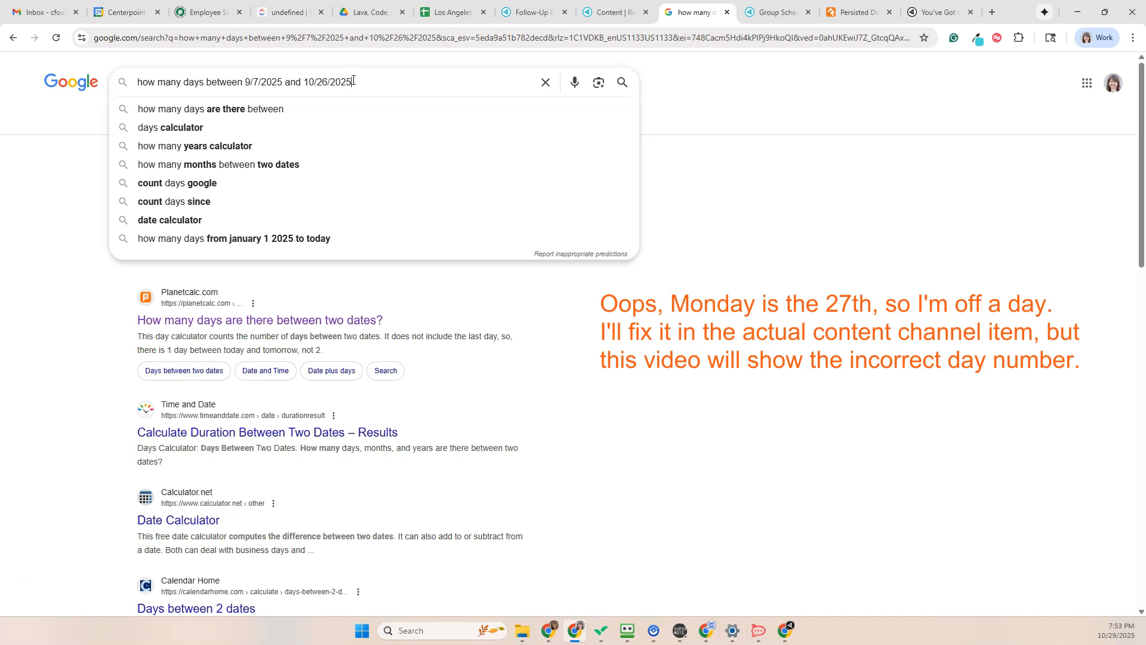
drag(357, 80, 136, 78)
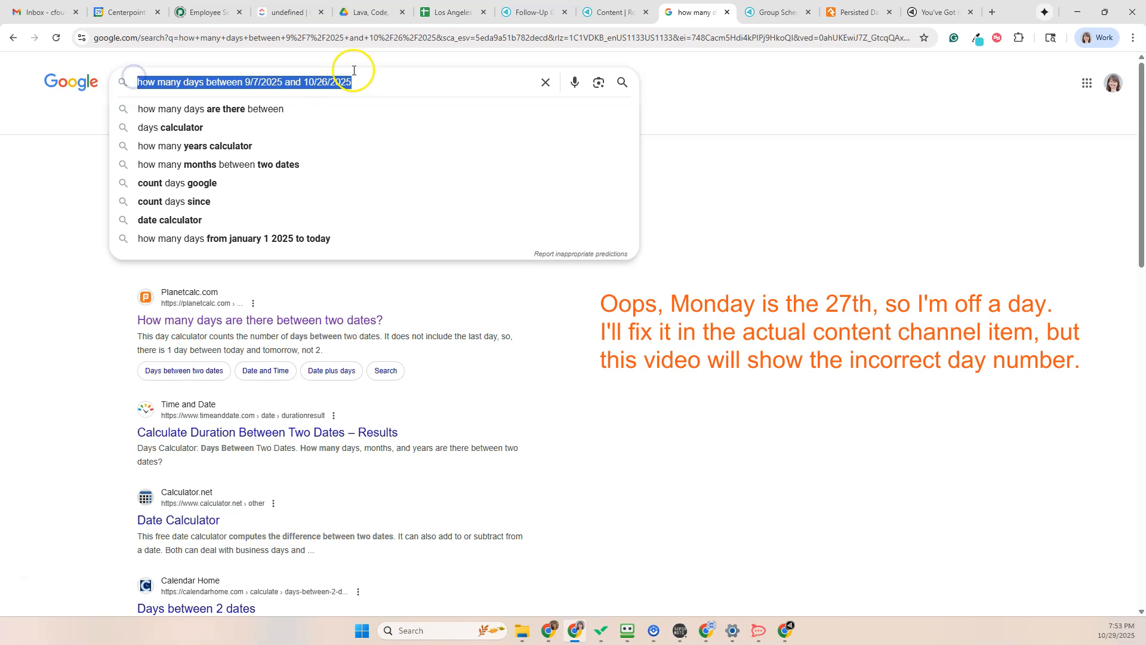
click(385, 79)
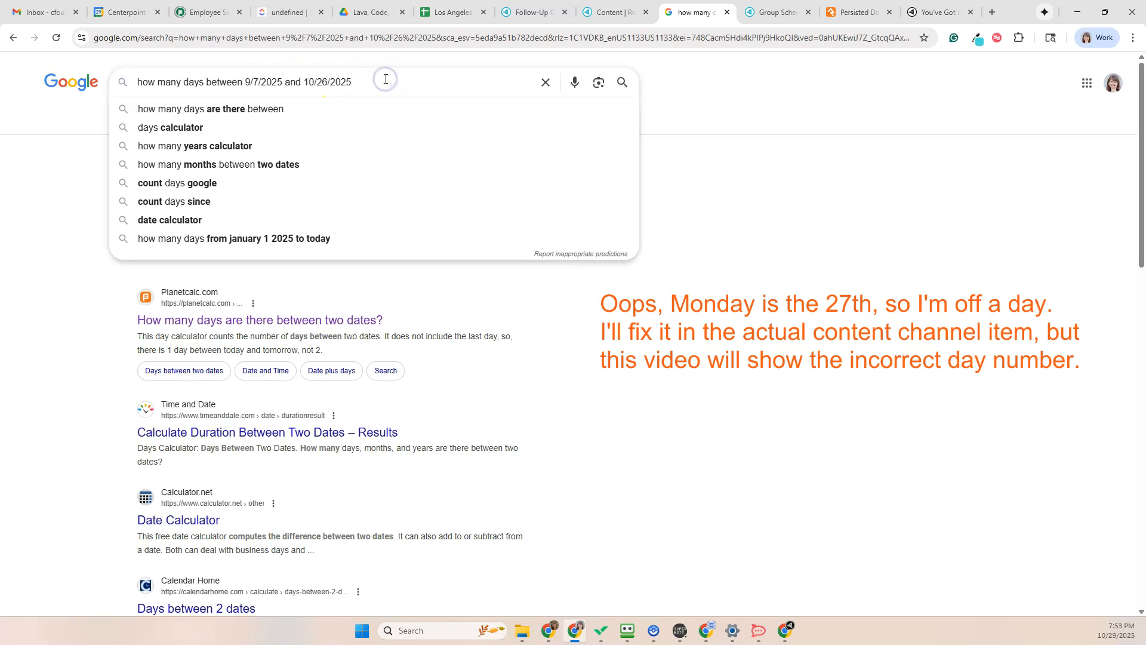
key(Return)
drag(154, 209, 293, 216)
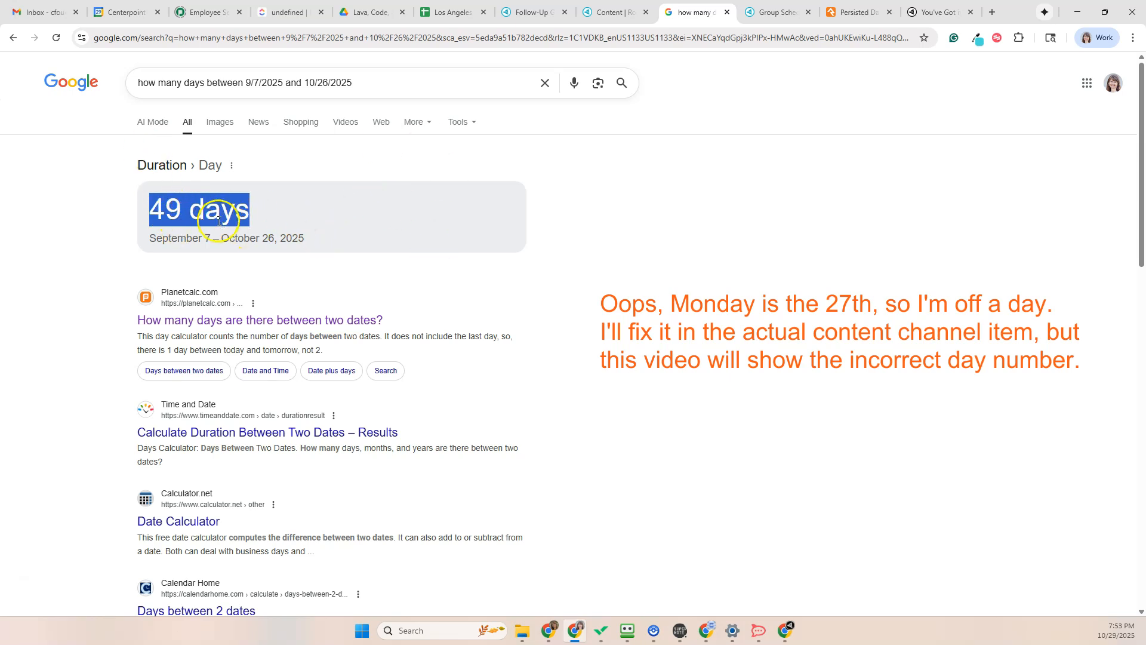
Open the "In it to Win it" series from the Message Series content channel in Rock
click(607, 17)
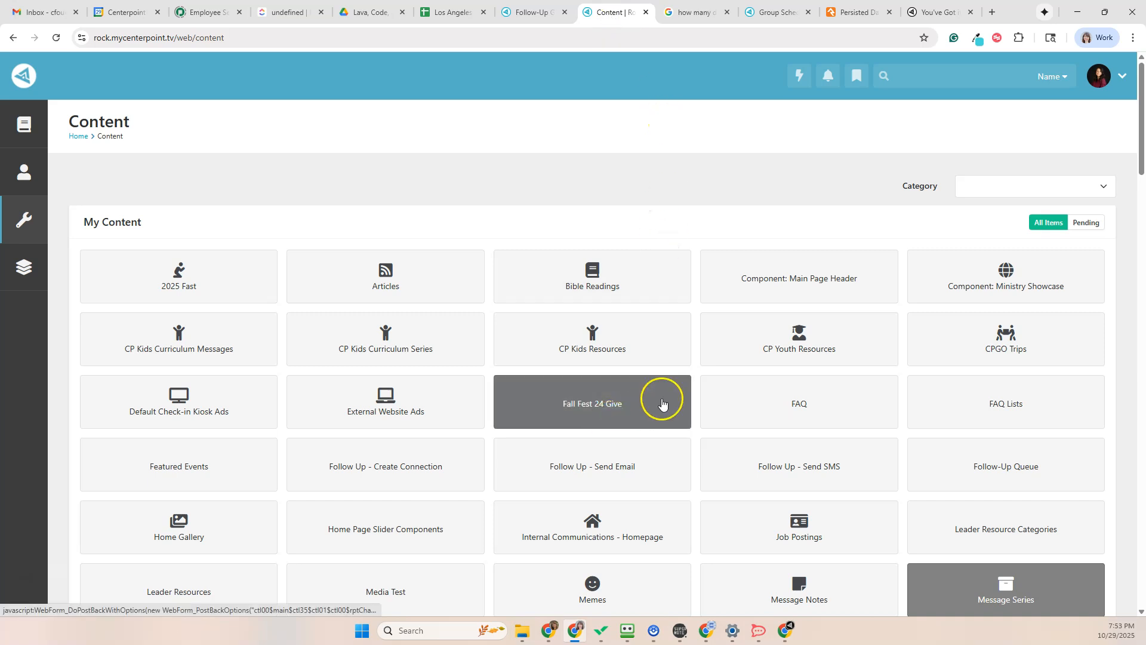
scroll(696, 492, down, 1)
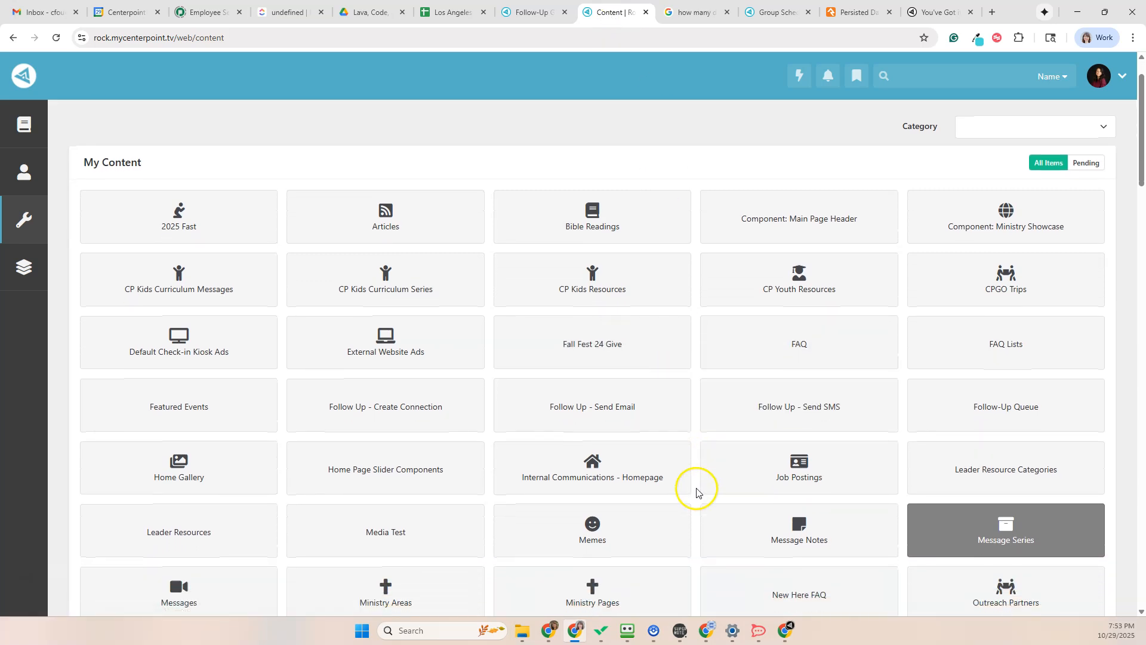
scroll(696, 493, down, 1)
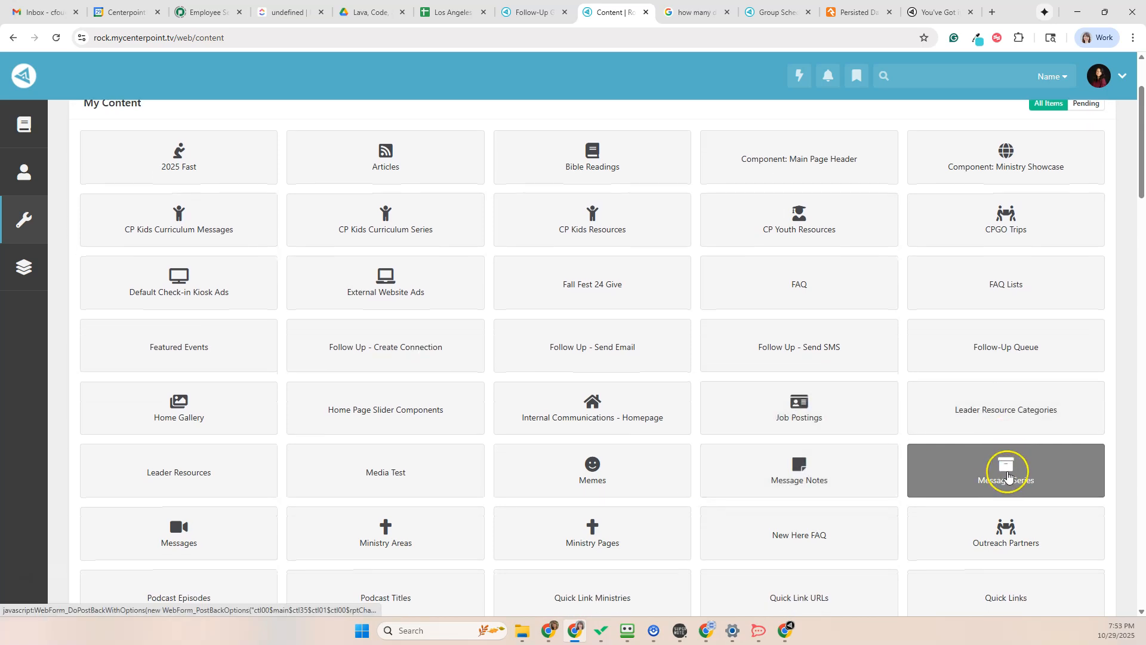
scroll(1010, 474, down, 1)
click(1005, 396)
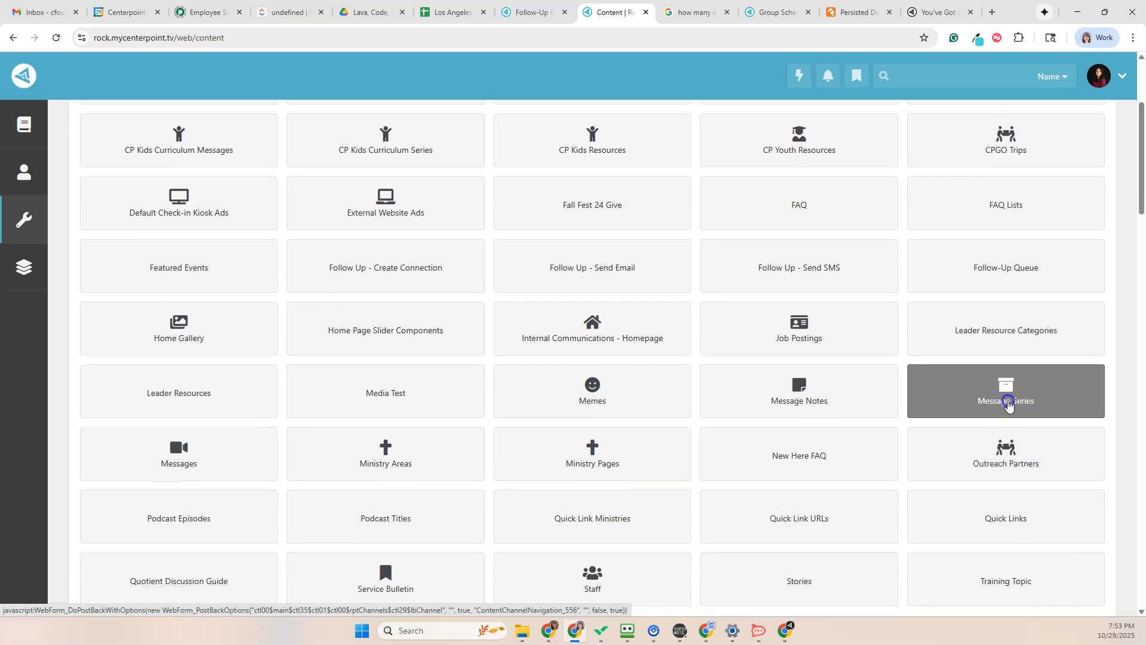
scroll(878, 370, down, 10)
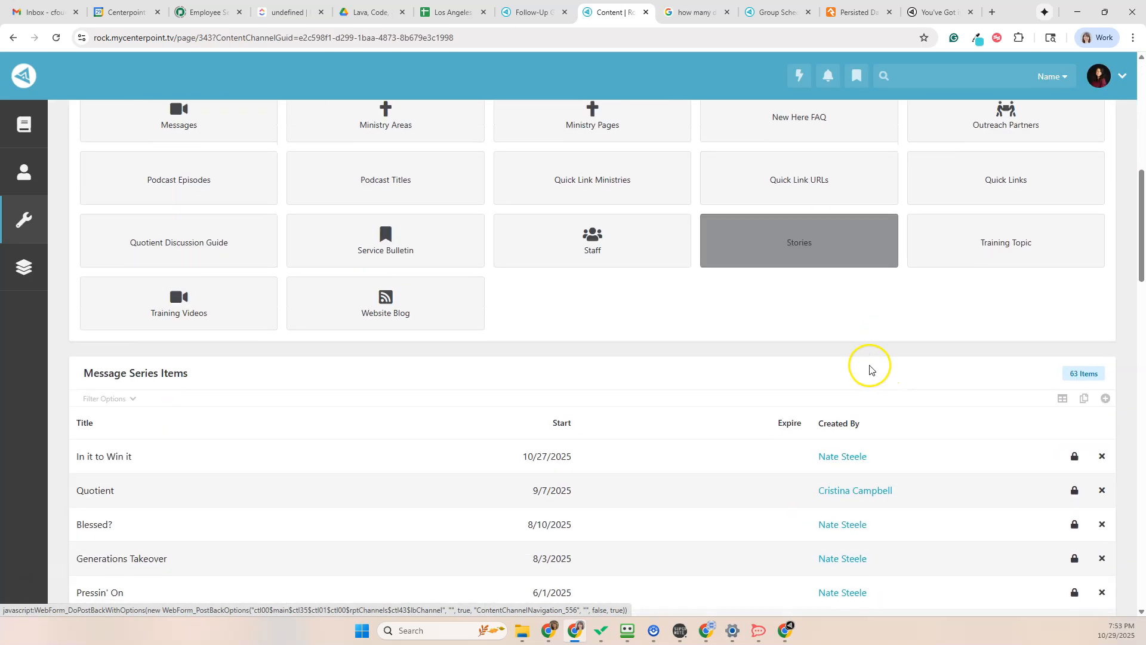
click(114, 359)
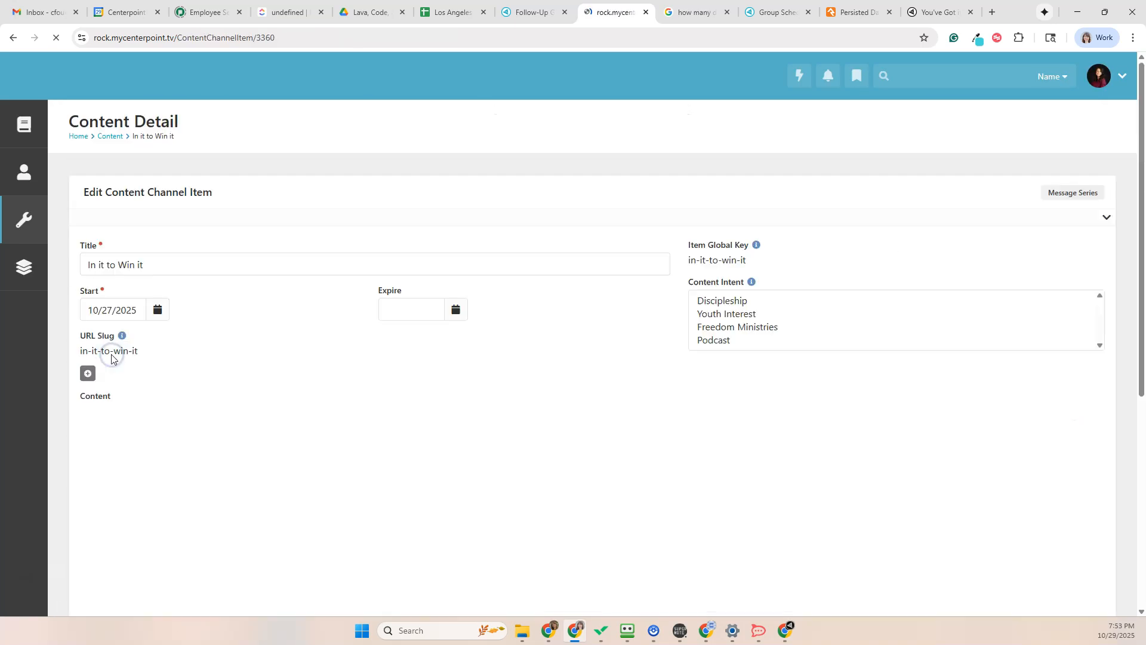
Open the series' child item "You've Got it, So Bring it!" and highlight its URL slug
scroll(368, 318, down, 2)
scroll(367, 318, down, 4)
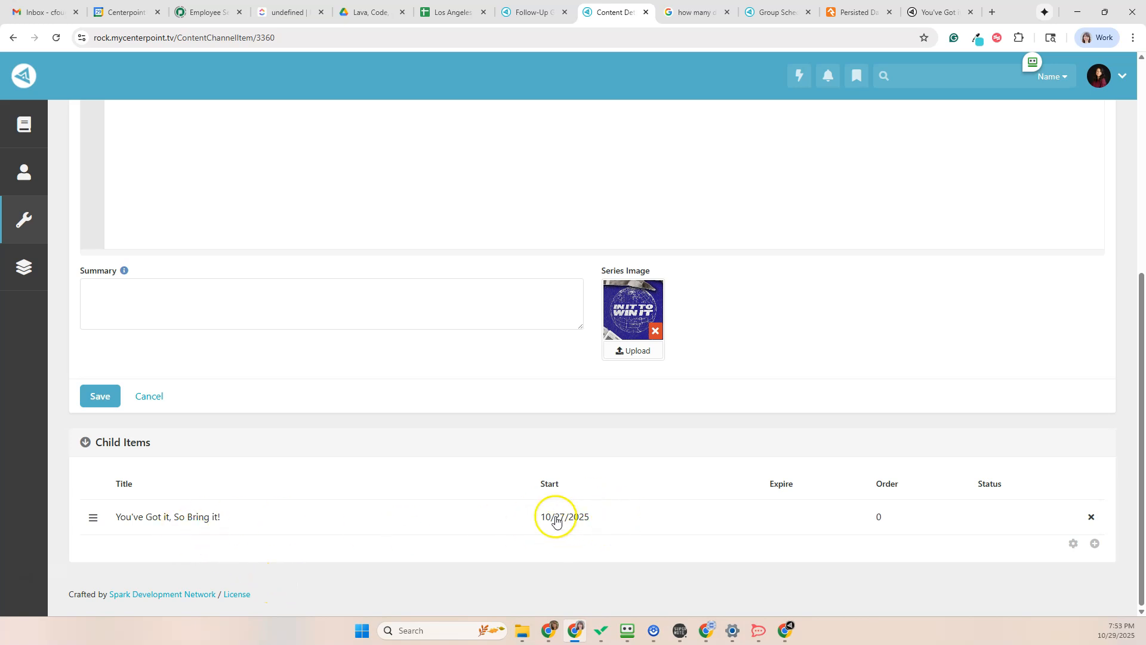
click(167, 518)
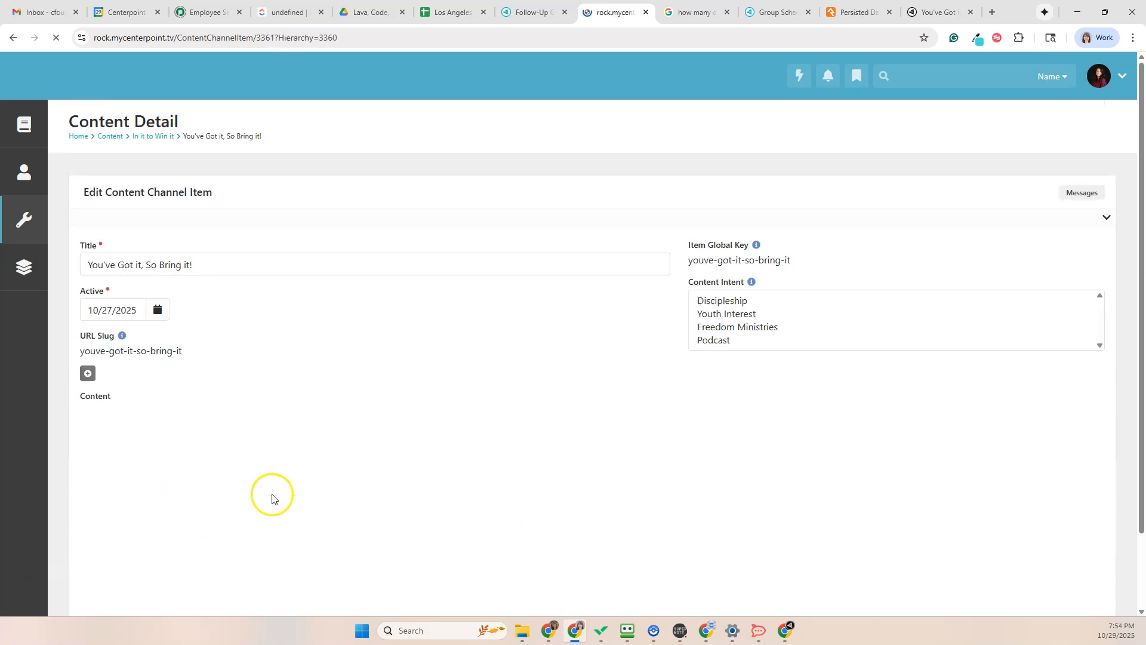
drag(195, 351, 79, 352)
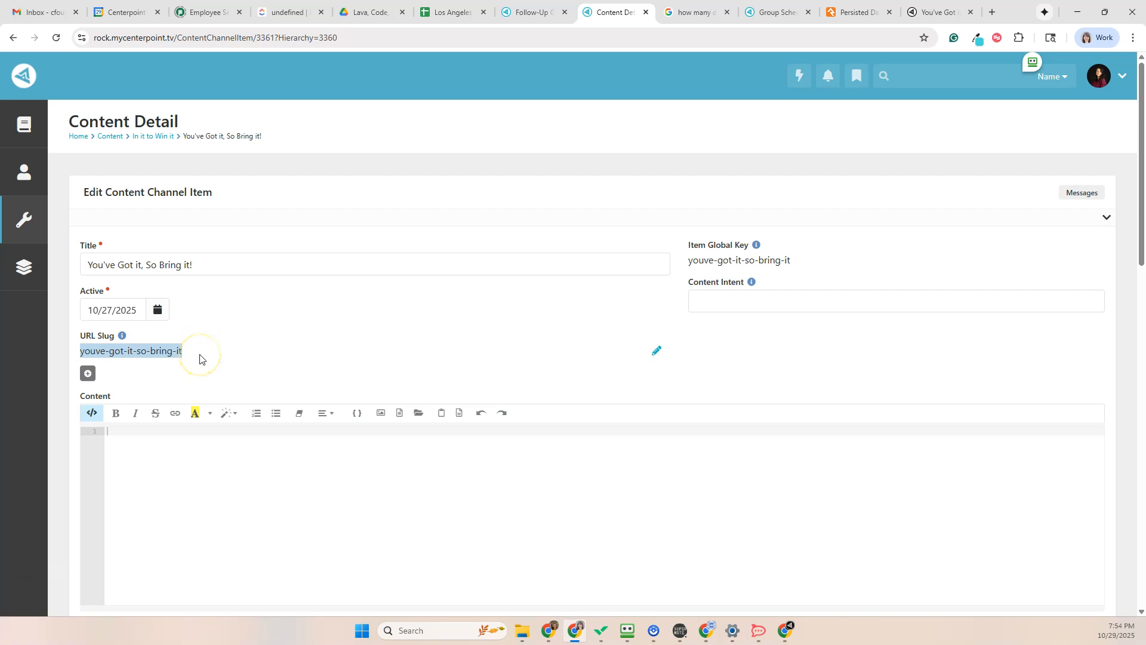
click(935, 13)
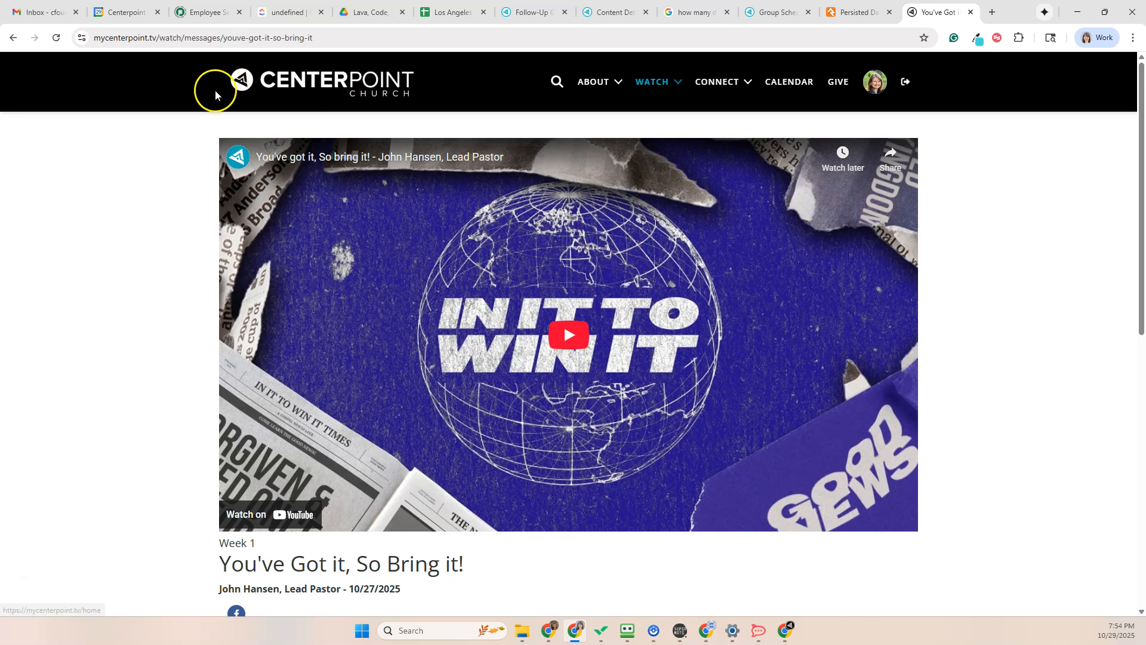
scroll(108, 440, down, 1)
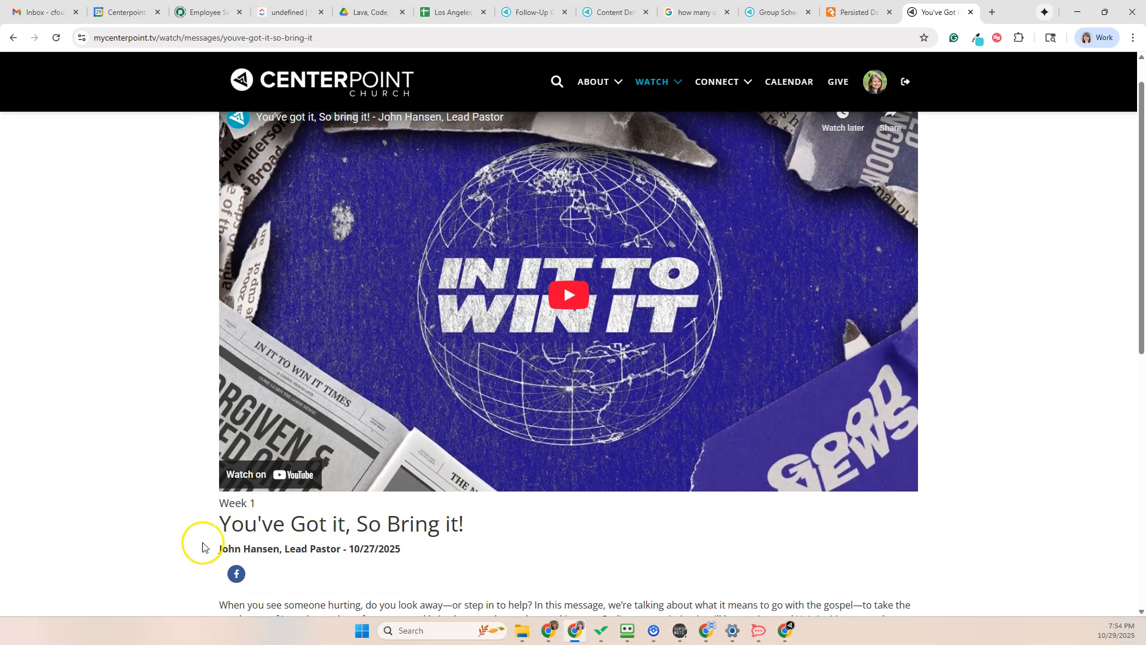
scroll(208, 357, up, 1)
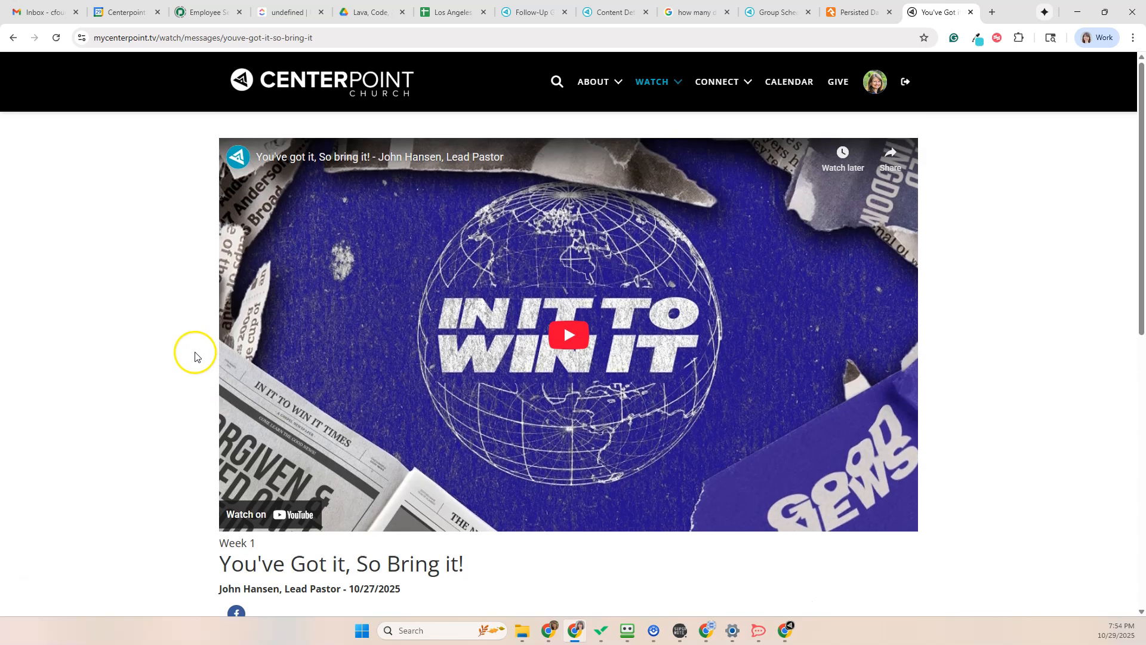
click(97, 38)
click(118, 37)
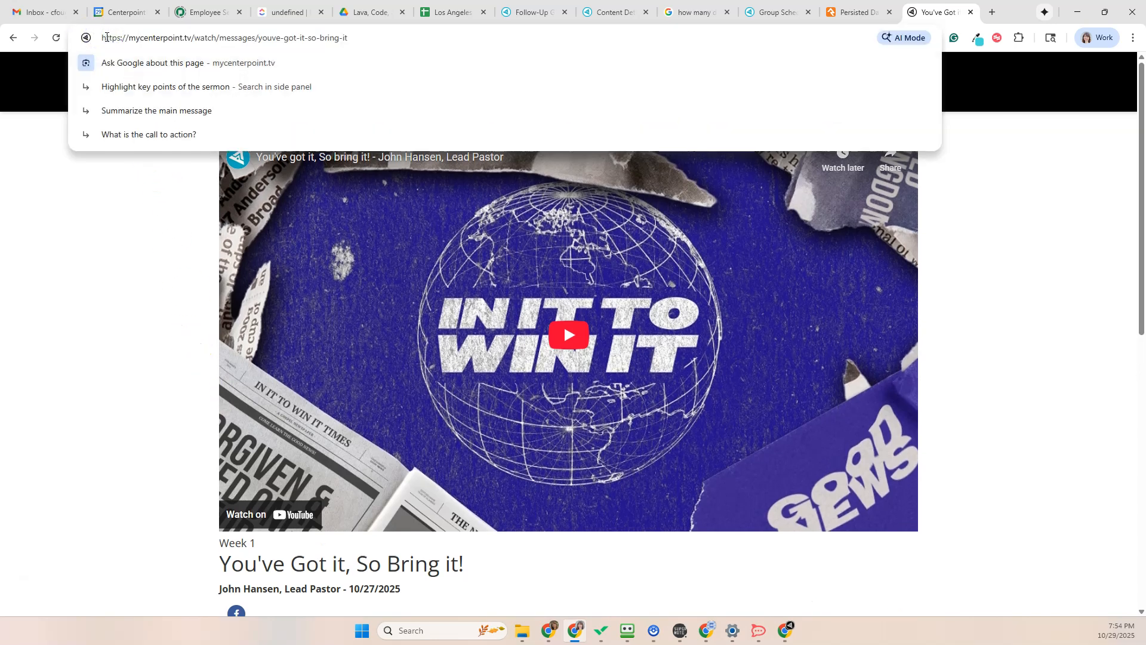
drag(102, 38, 351, 39)
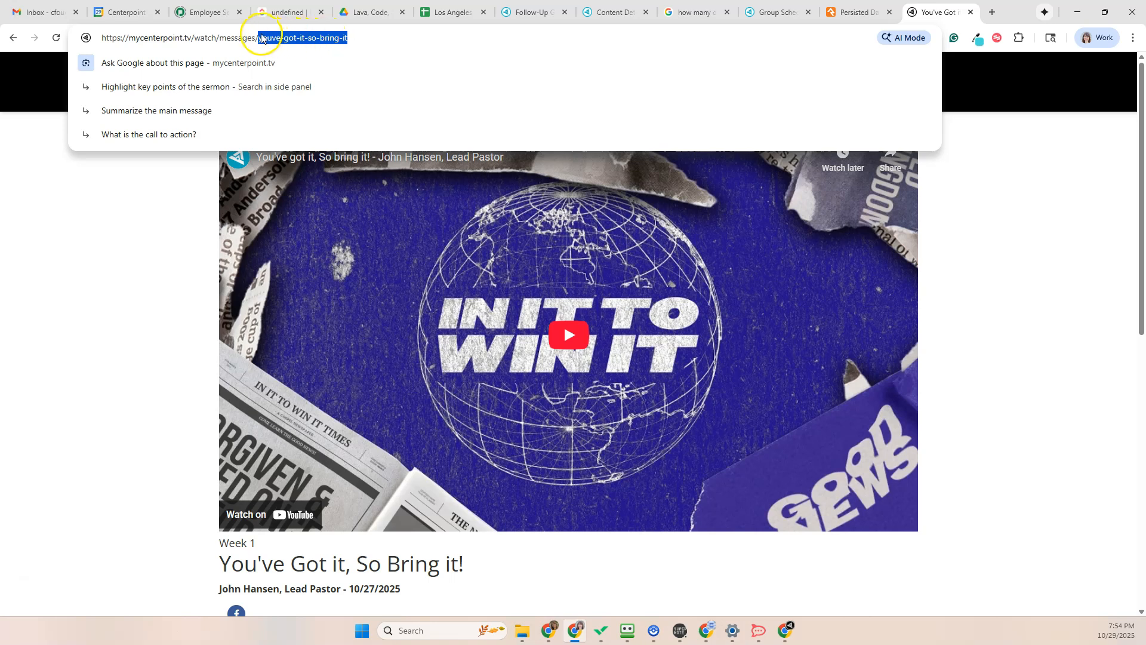
drag(101, 38, 258, 45)
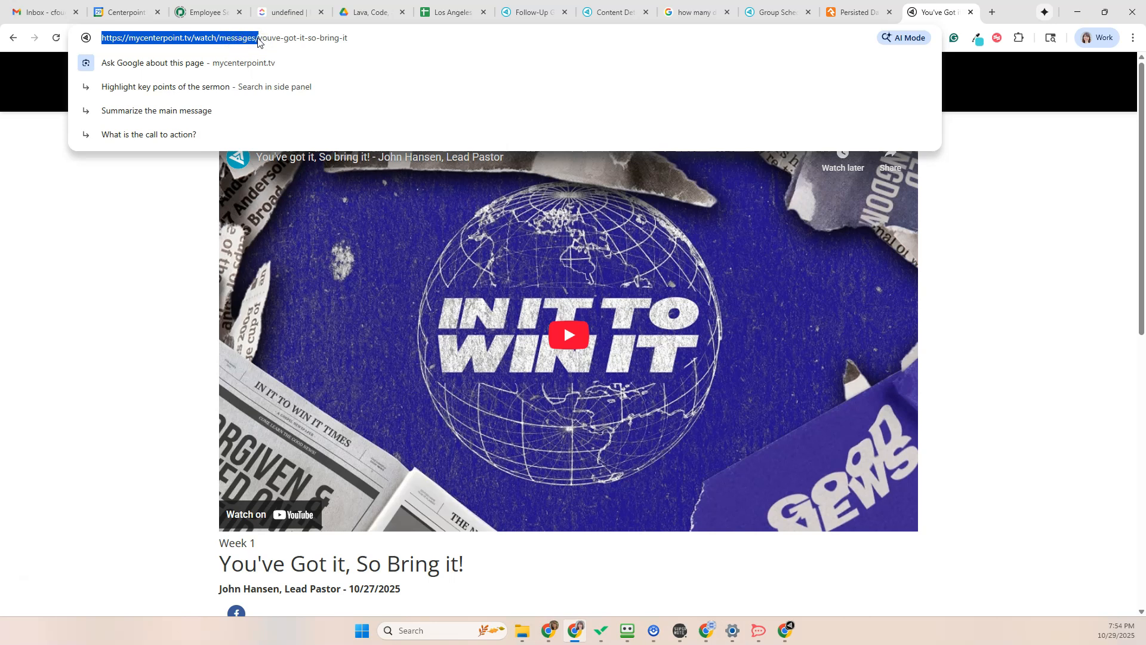
click(258, 39)
drag(258, 40, 350, 40)
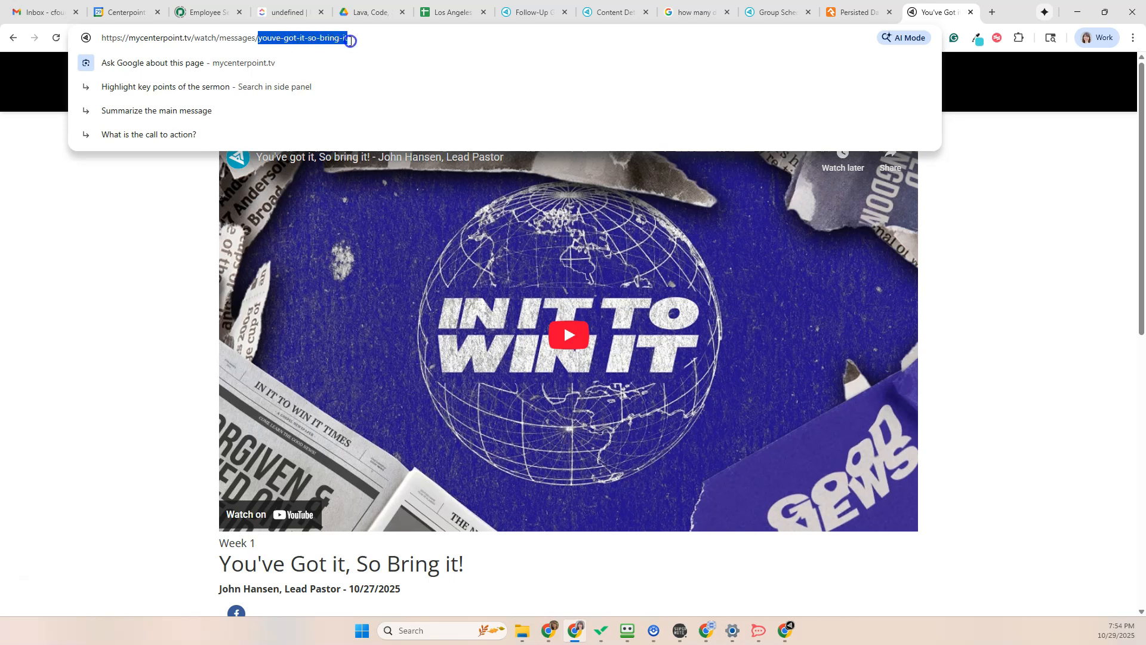
click(161, 39)
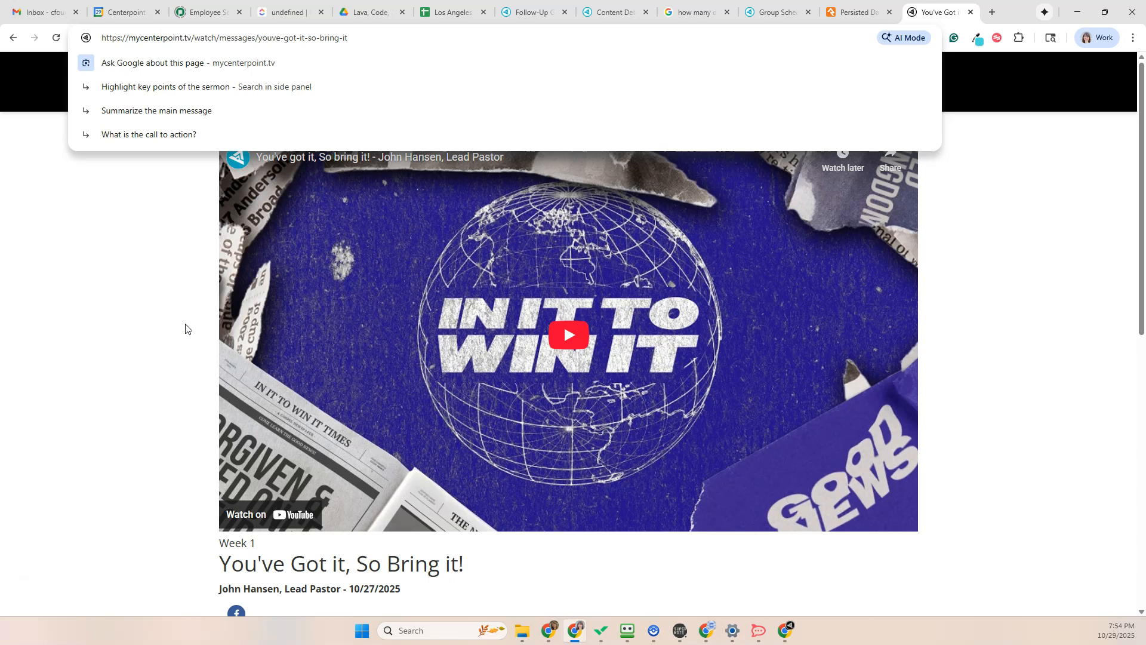
click(203, 395)
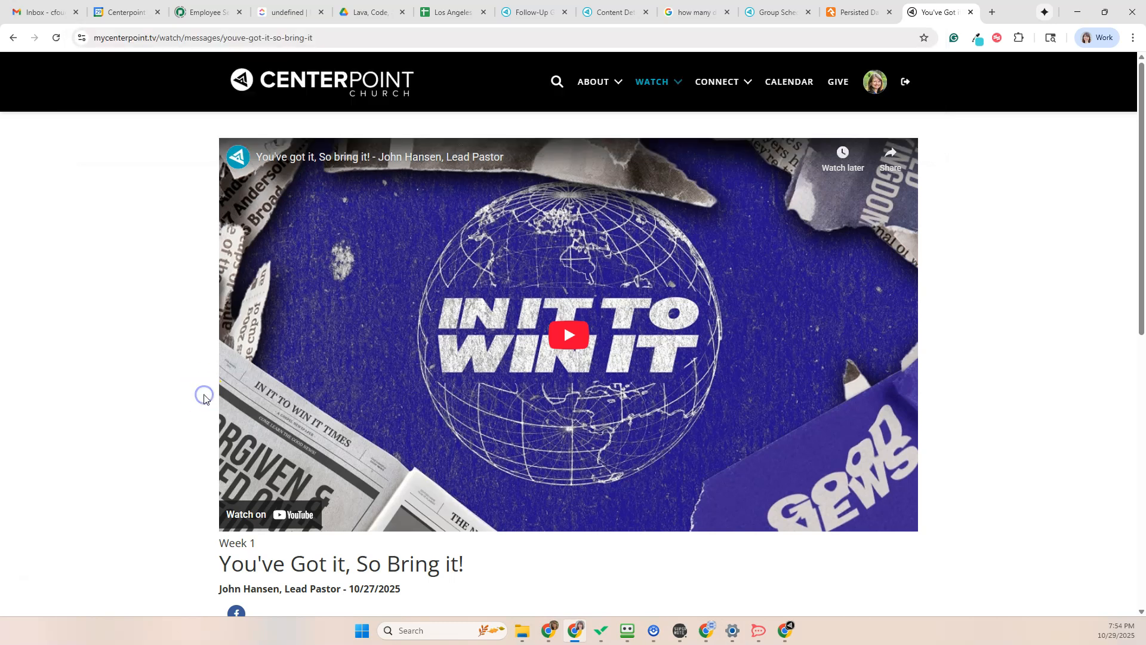
click(185, 357)
drag(221, 38, 89, 37)
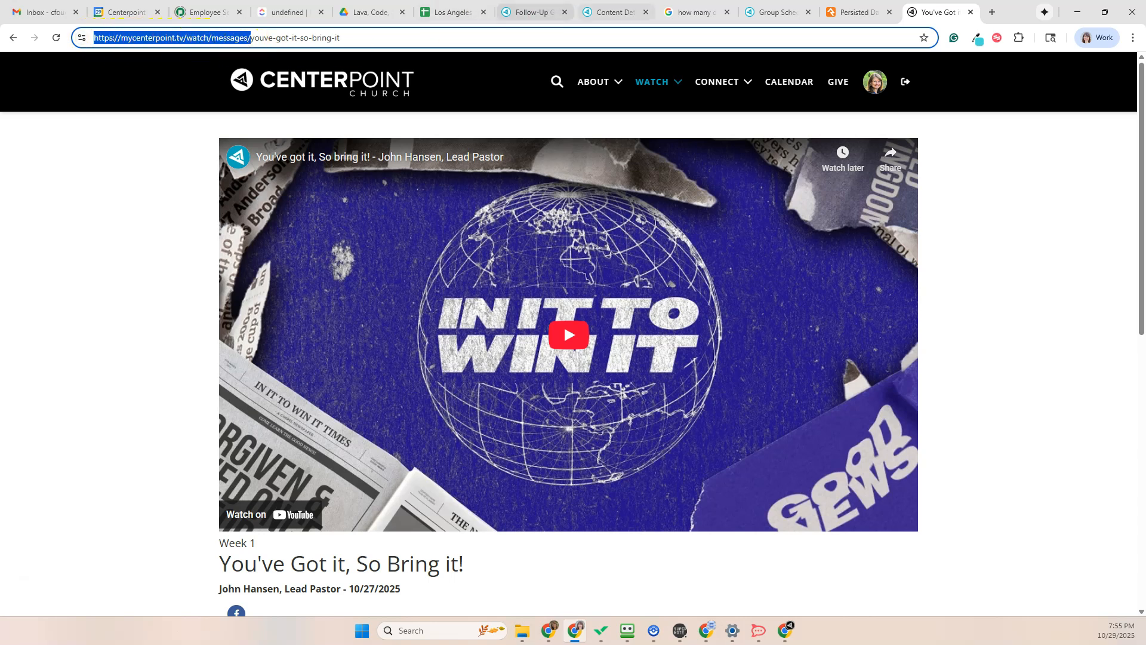
Copy the URL slug youve-got-it-so-bring-it from the message's content channel item
click(624, 13)
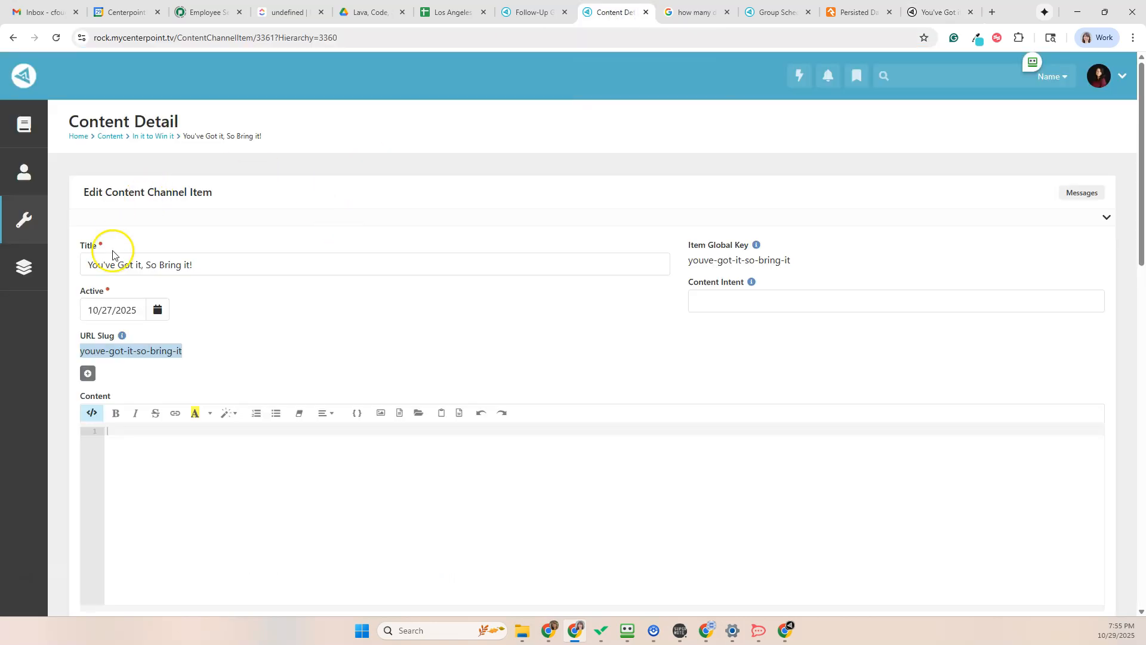
click(232, 263)
scroll(250, 286, down, 1)
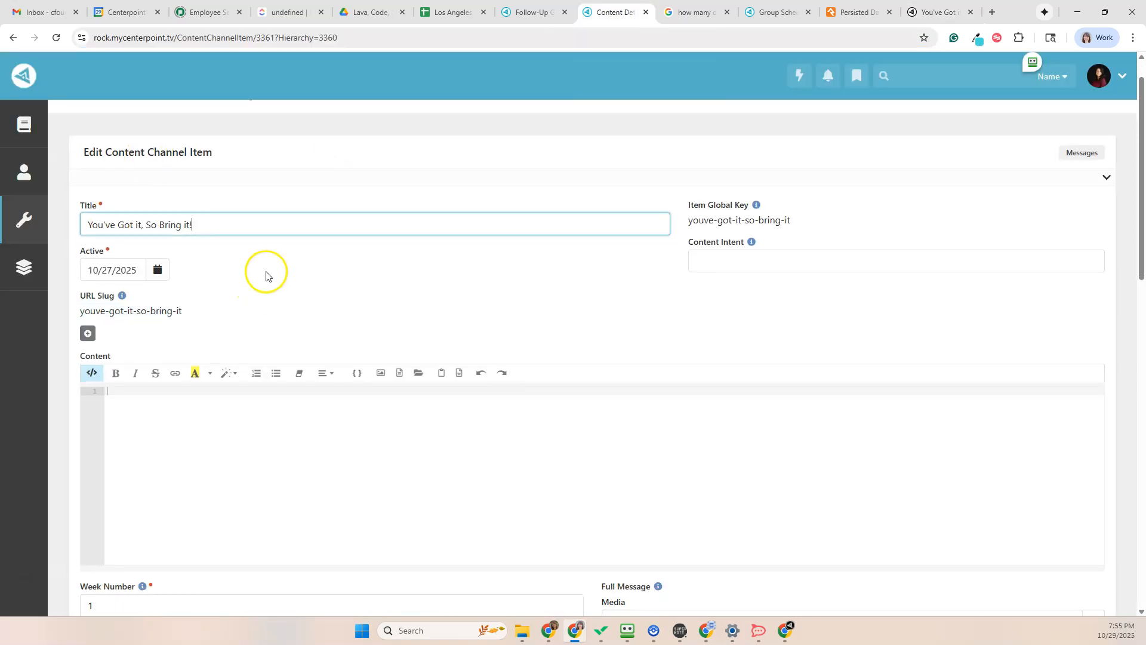
drag(194, 314, 80, 312)
right_click(115, 315)
click(133, 328)
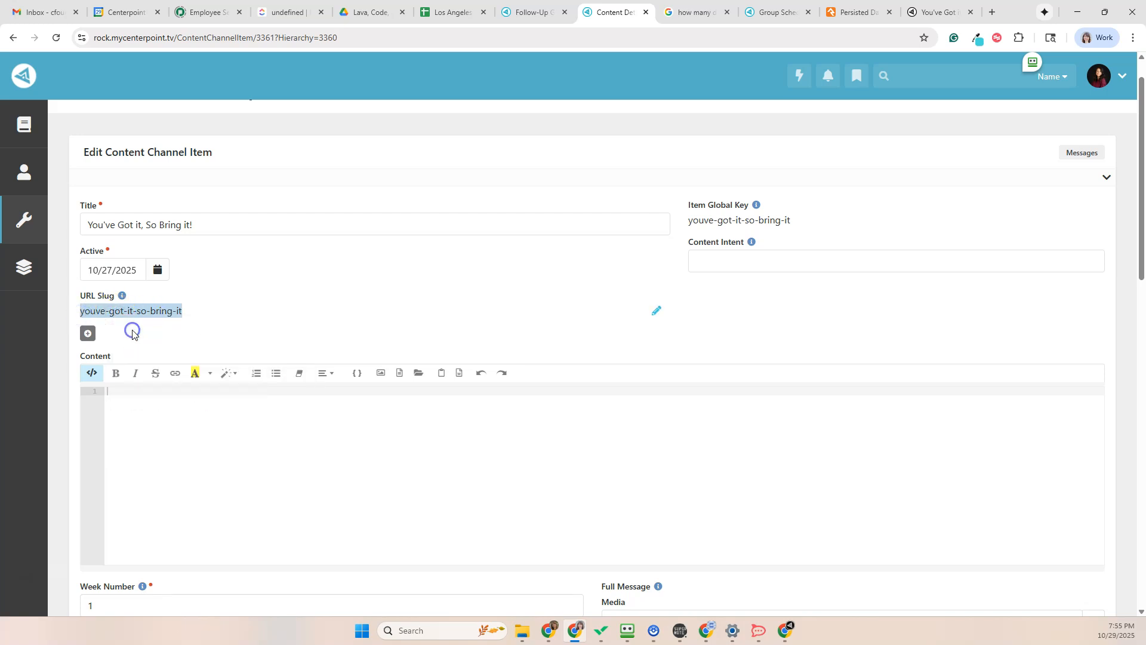
click(309, 304)
click(225, 313)
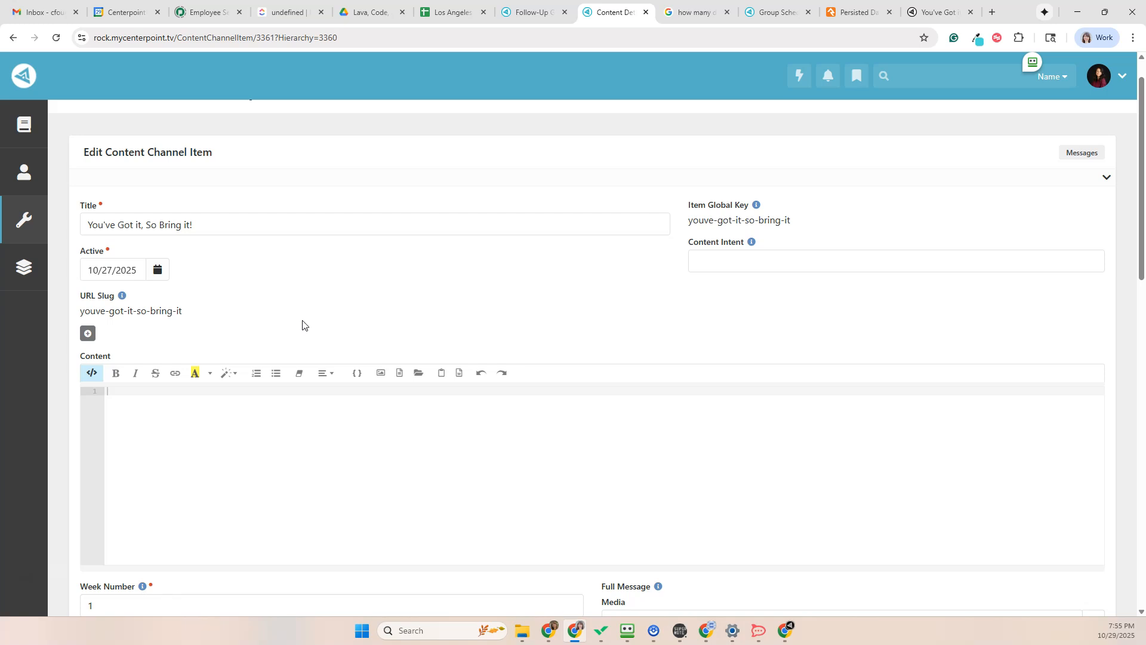
Open the Weekly Discussion Guide 2025 (was Quotient) group's Follow-Up Queue for editing and highlight the item's title
click(531, 13)
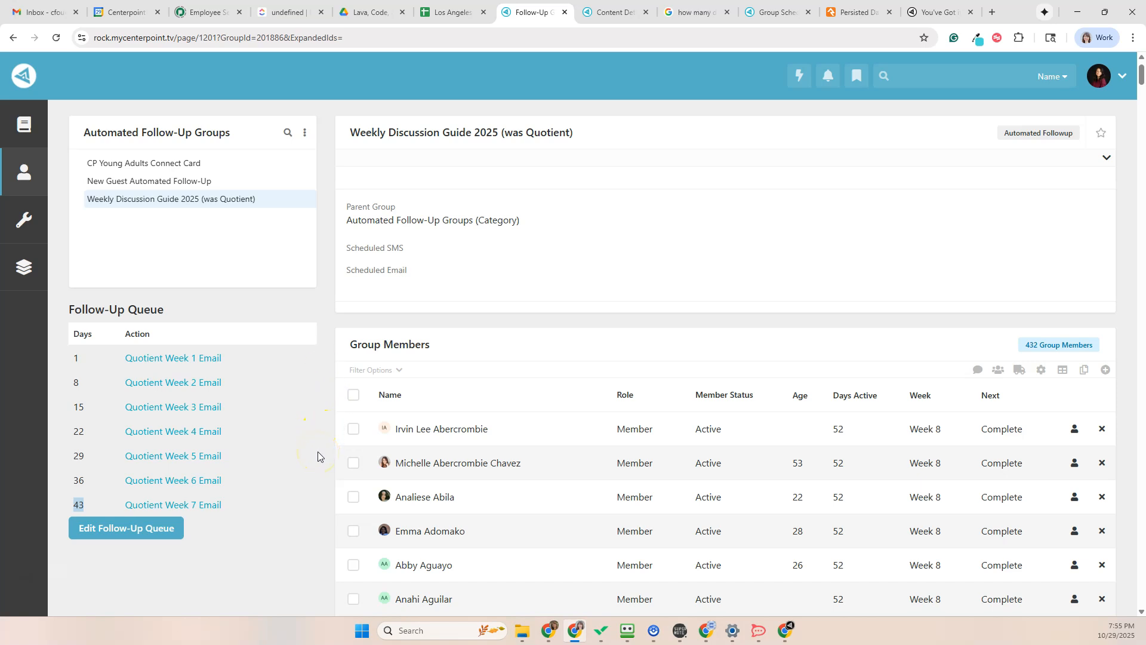
scroll(318, 452, down, 1)
click(85, 466)
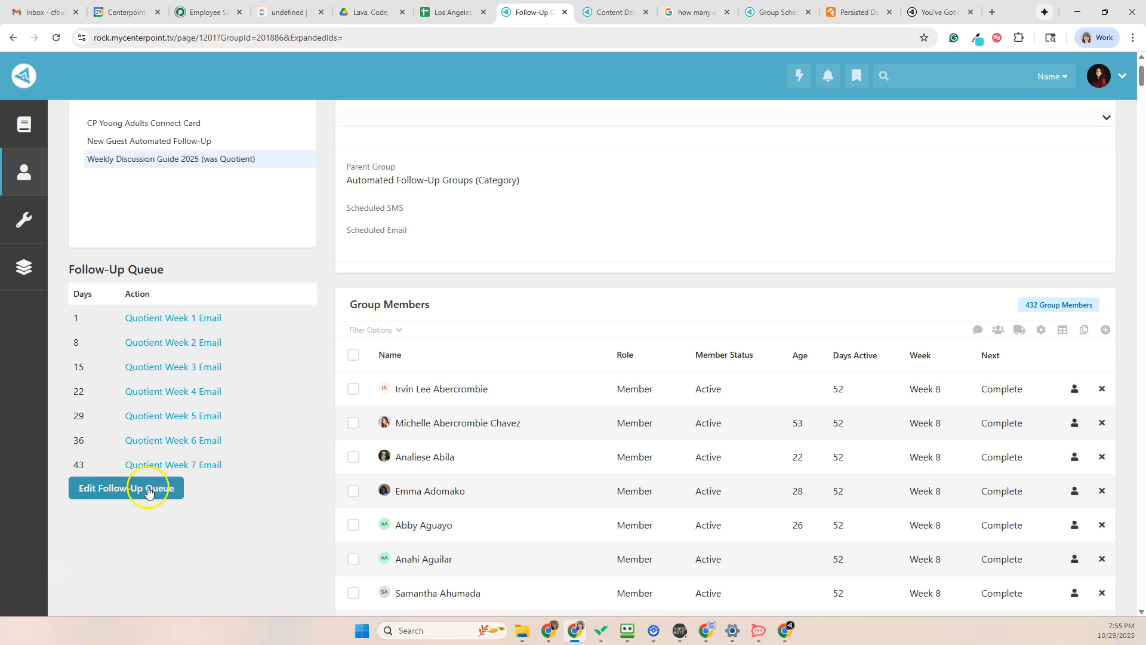
click(119, 490)
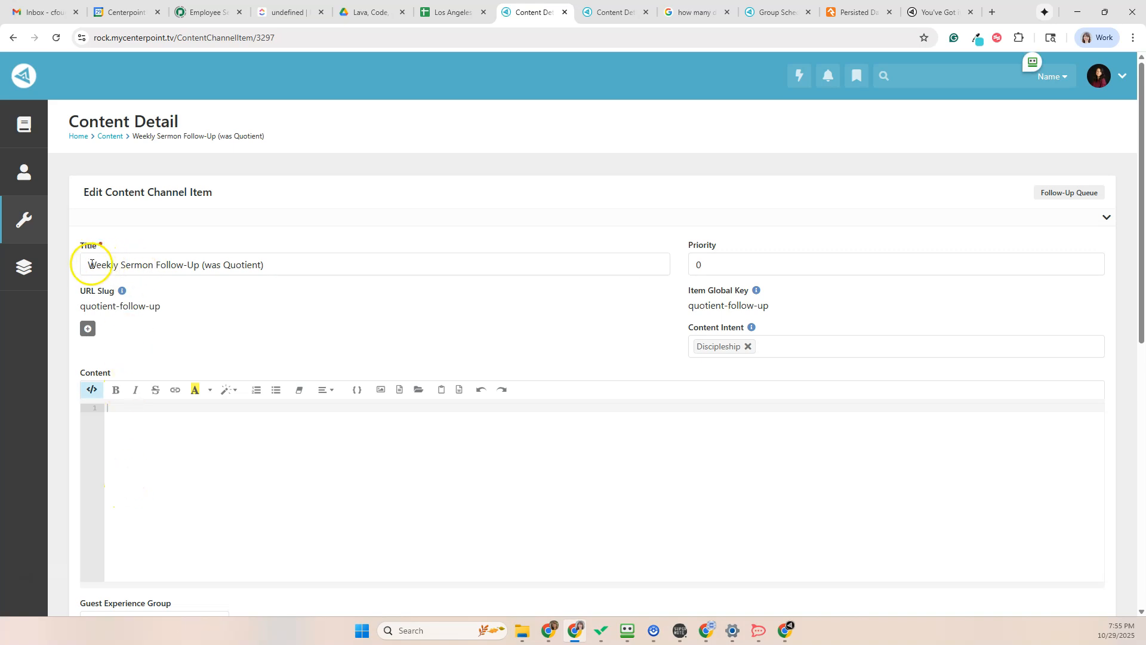
drag(88, 264, 289, 262)
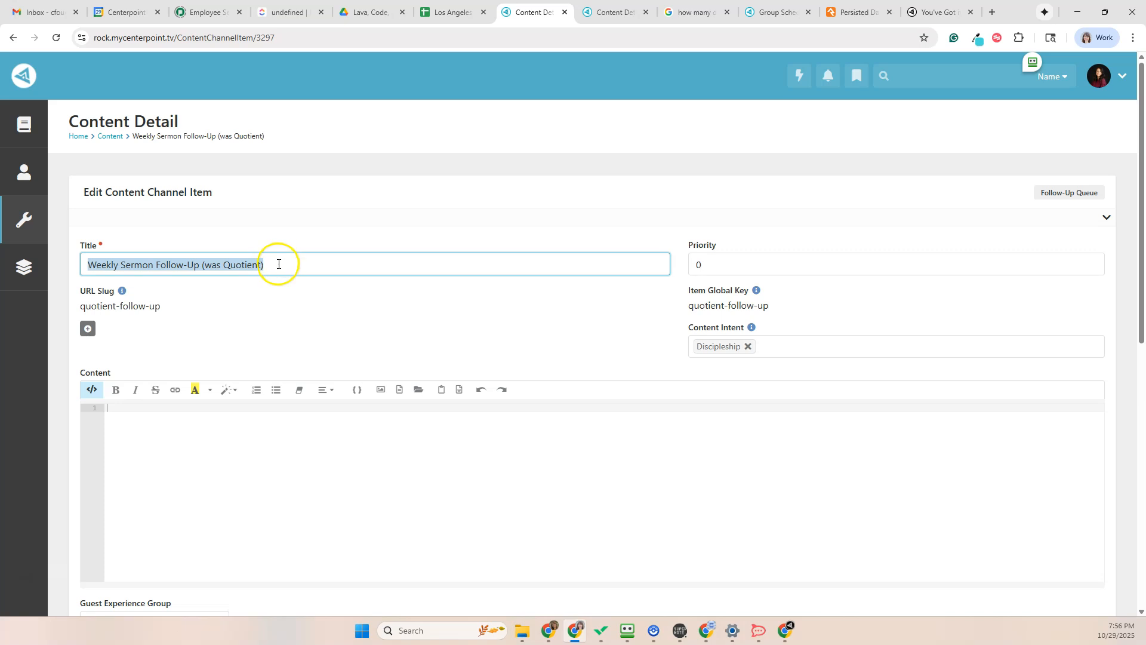
Add a new "Follow Up - Send Email" child item to the Weekly Sermon Follow-Up queue, leaving the queue's edit page without saving
scroll(248, 334, down, 6)
scroll(258, 405, down, 3)
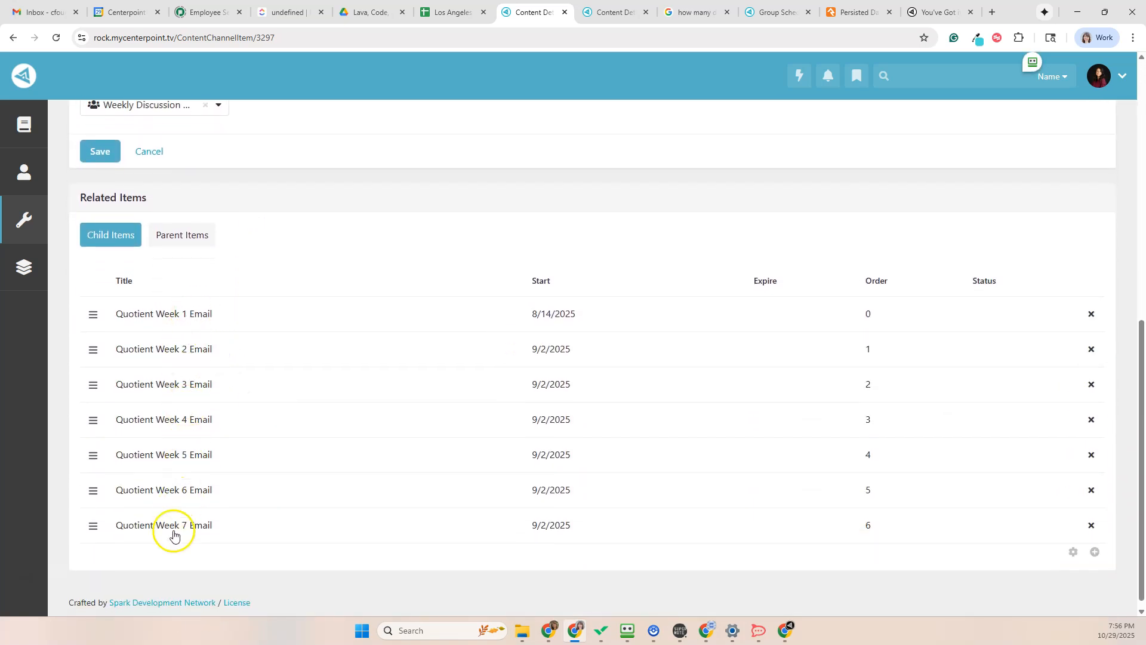
click(1096, 553)
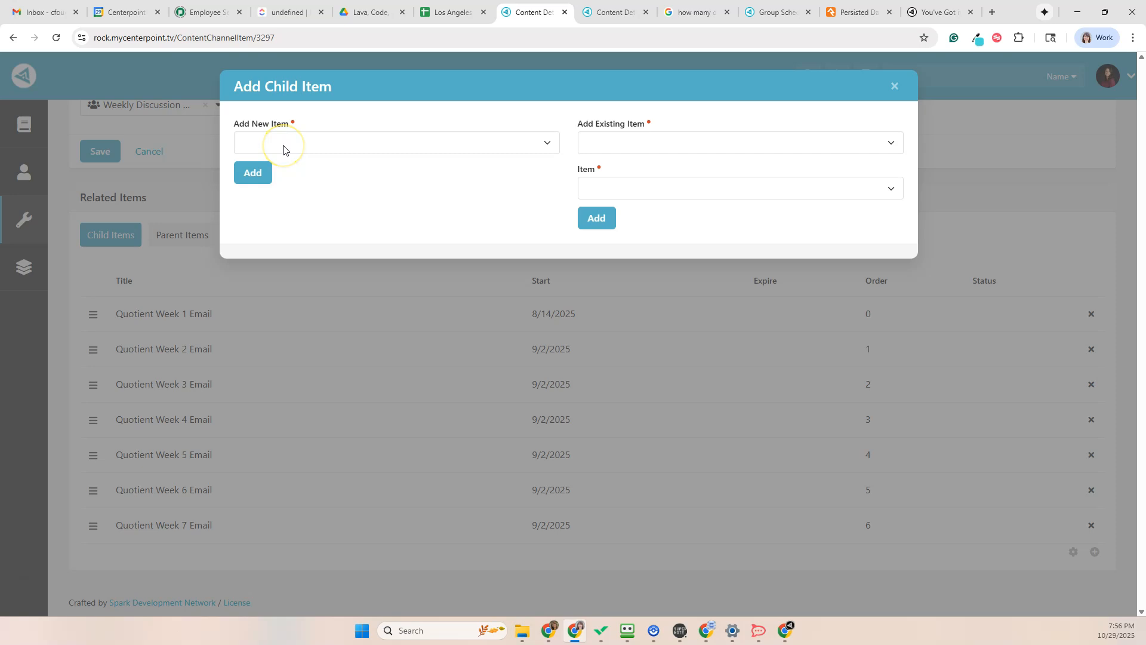
click(332, 150)
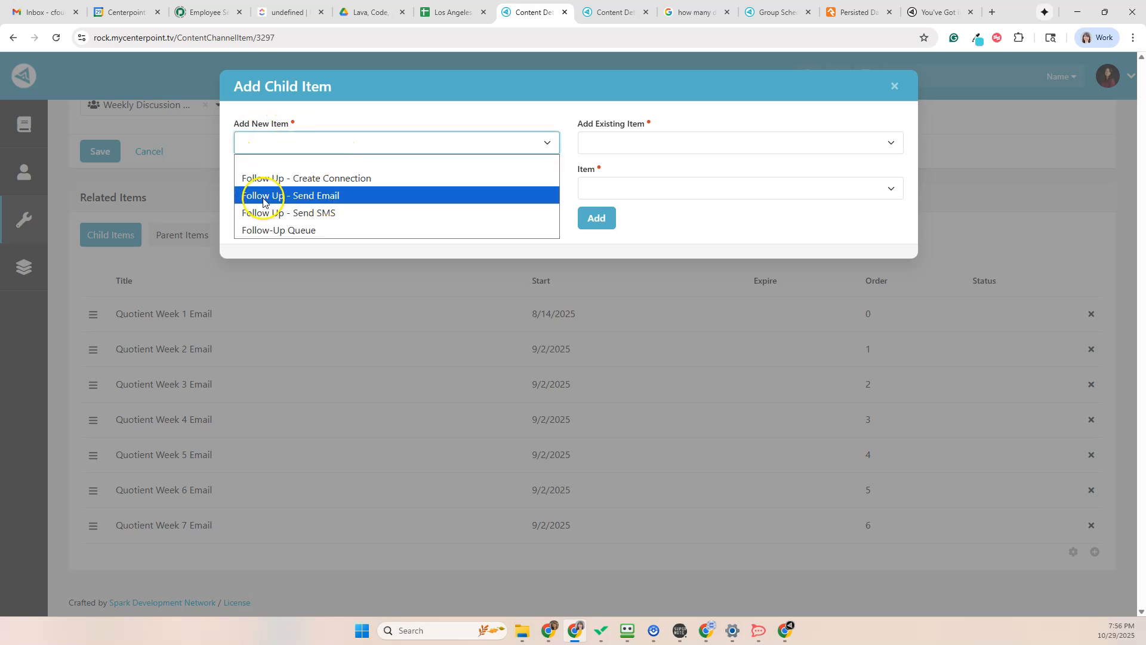
click(317, 197)
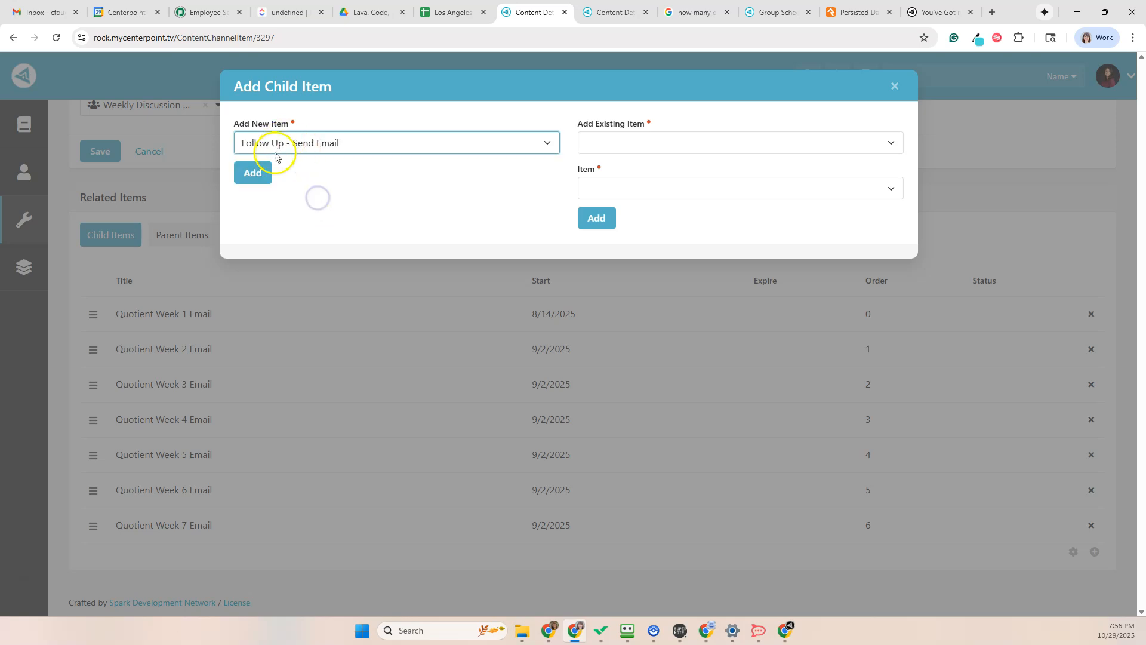
click(259, 173)
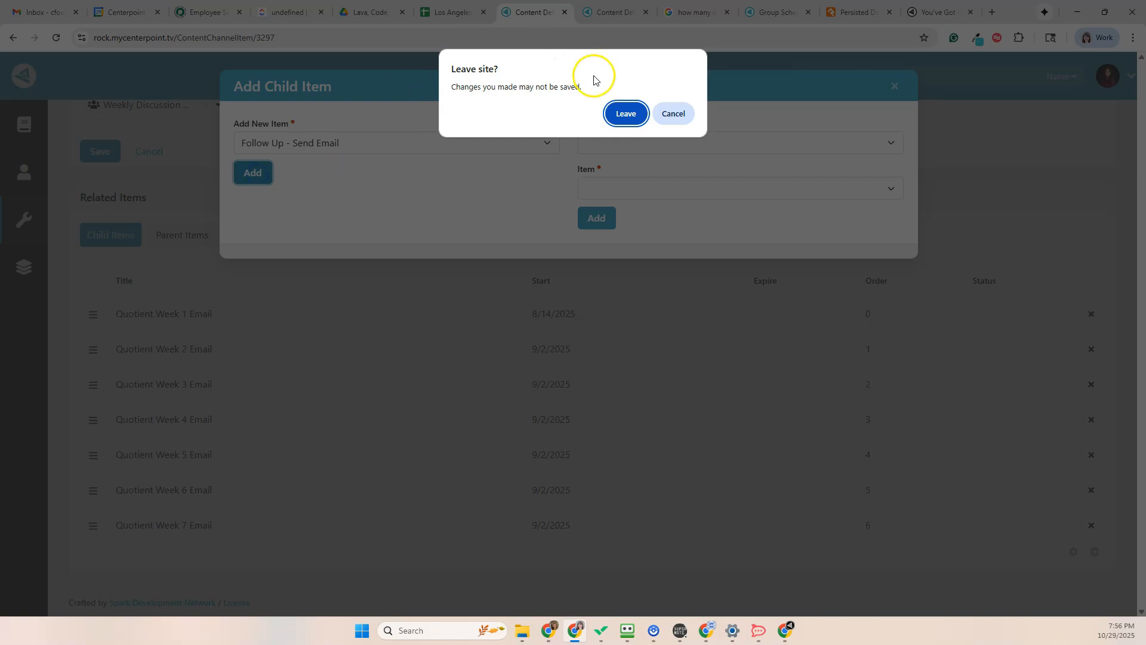
click(628, 115)
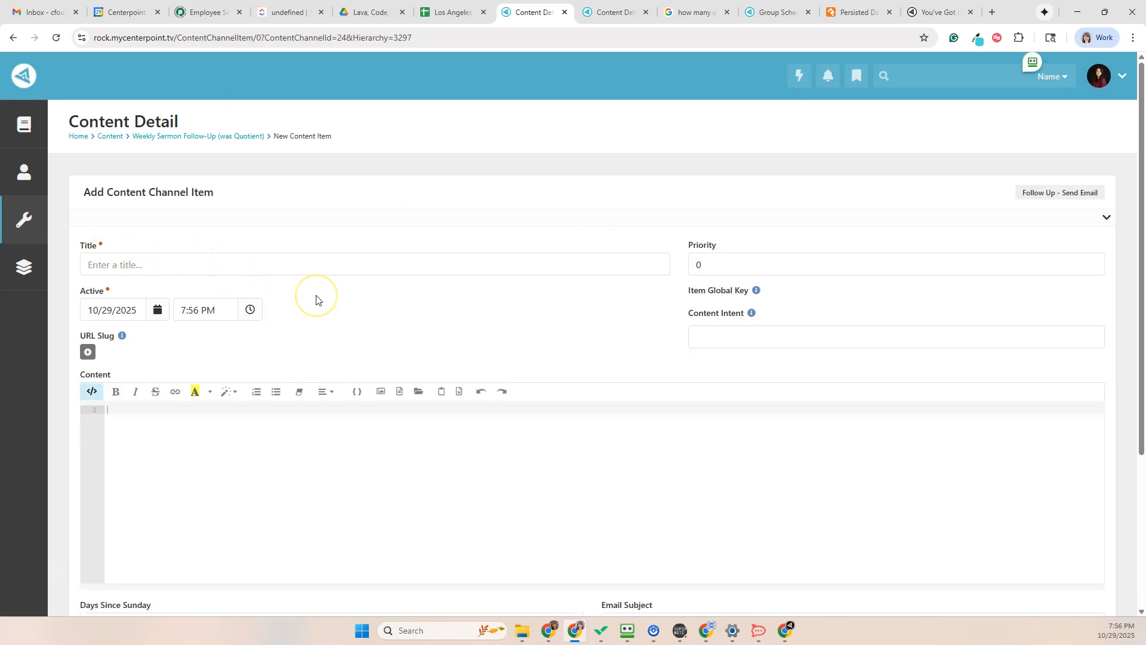
Title the new email item "10/27/25 Email" and set its content intent to Discipleship
click(288, 258)
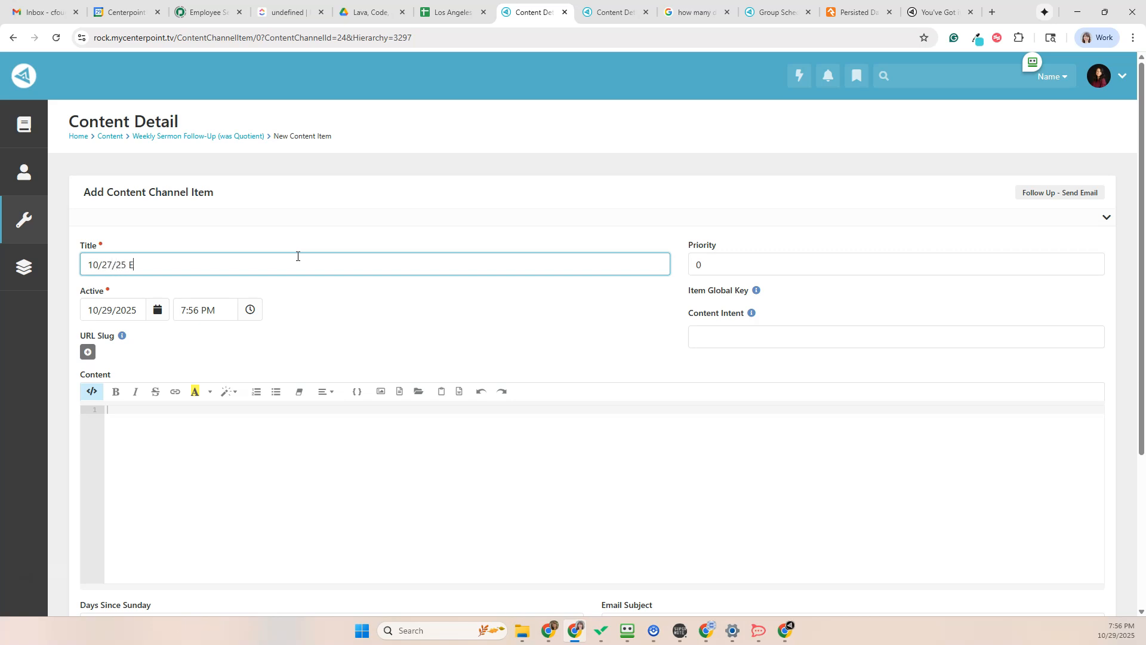
scroll(299, 258, down, 1)
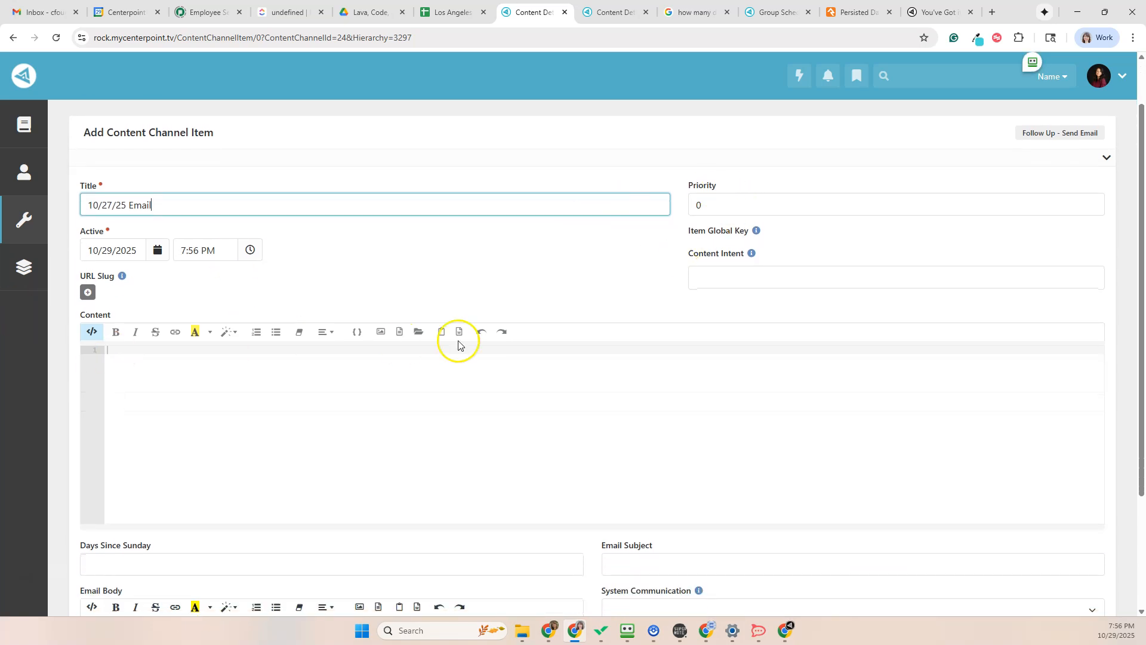
click(789, 277)
click(729, 303)
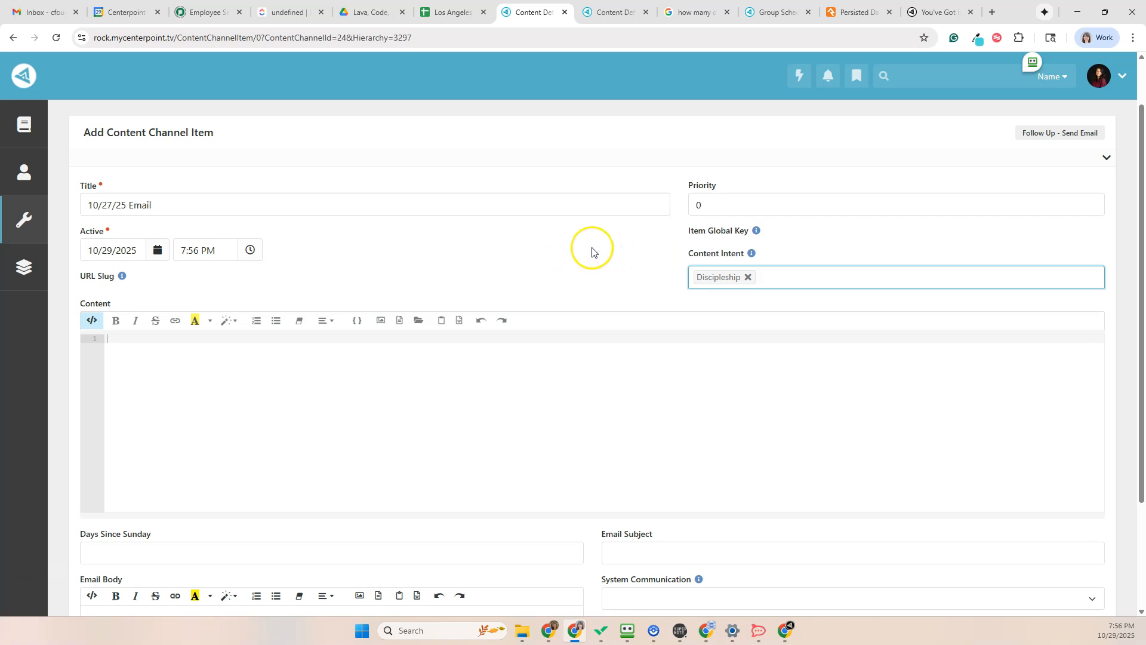
Set Days Since Sunday to 49, enter "Subject" as the email subject, and fill in the sender's email address
scroll(496, 273, down, 2)
scroll(502, 269, down, 3)
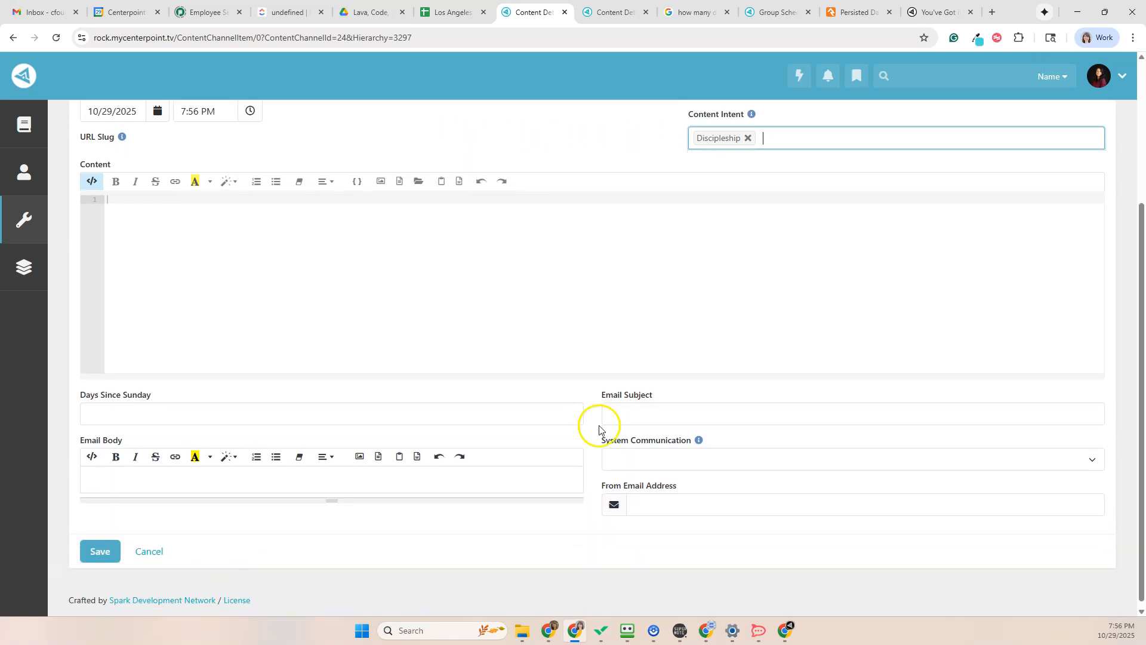
click(467, 411)
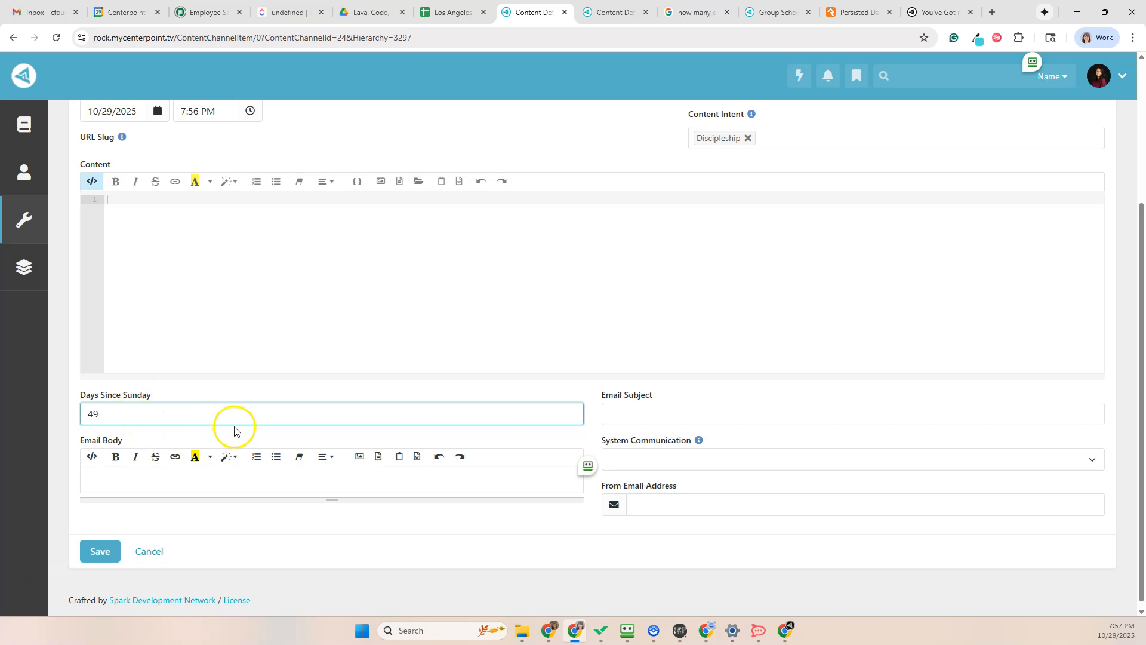
click(742, 413)
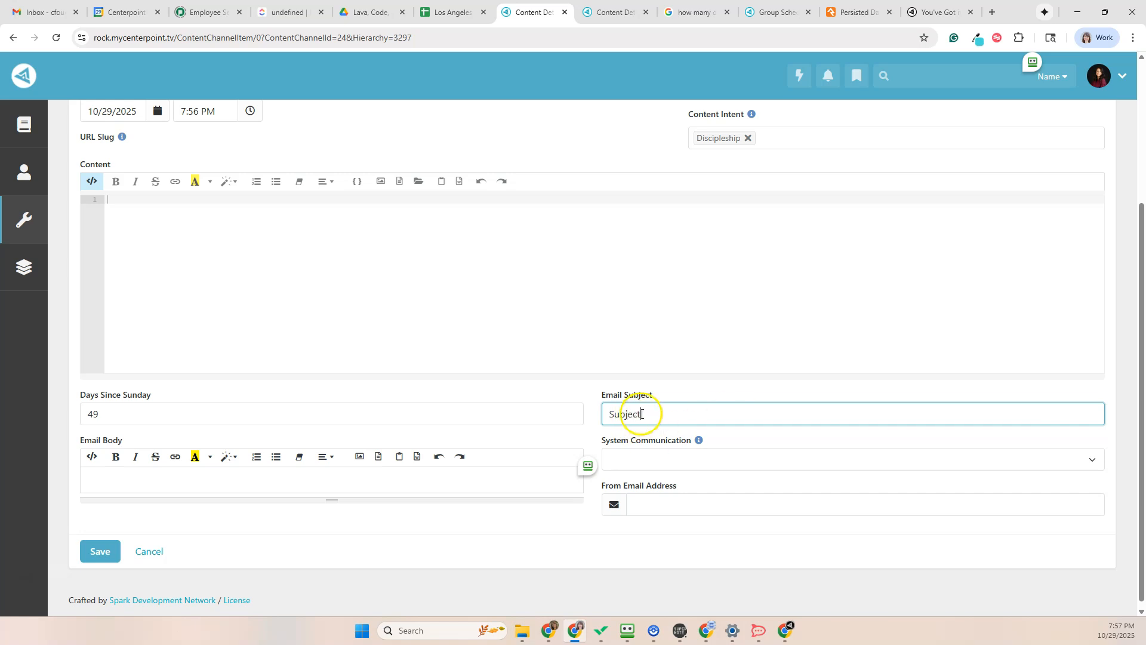
click(667, 494)
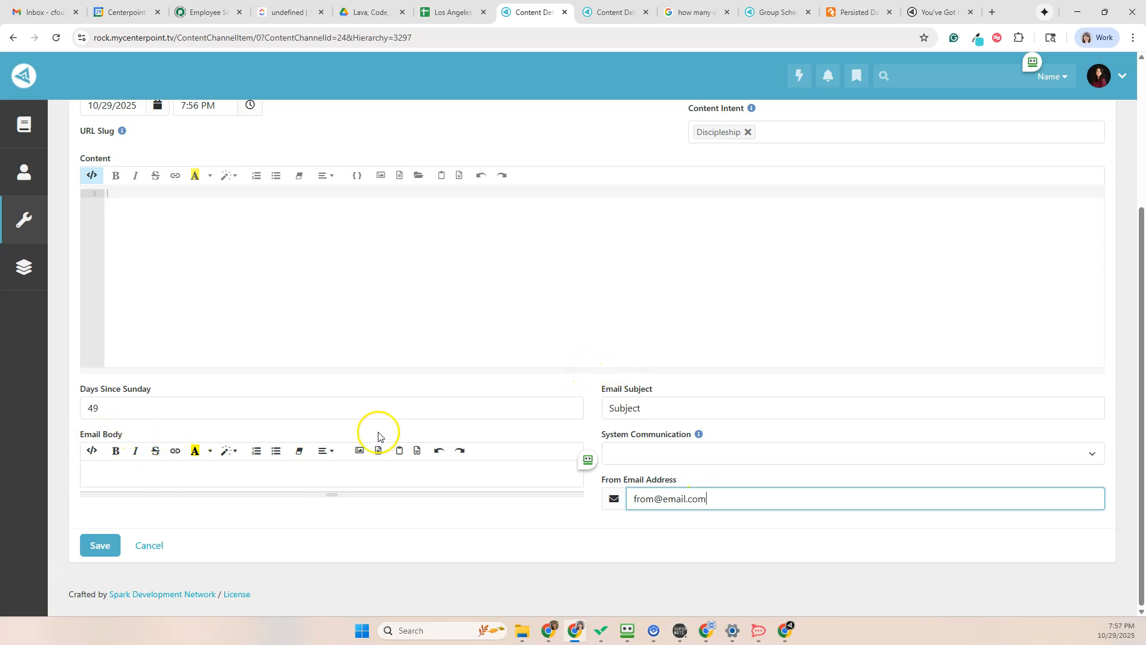
Enlarge the Email Body editor and paste the previously copied Quotient email into its Paste from Word dialog
drag(337, 495, 333, 600)
scroll(313, 384, down, 2)
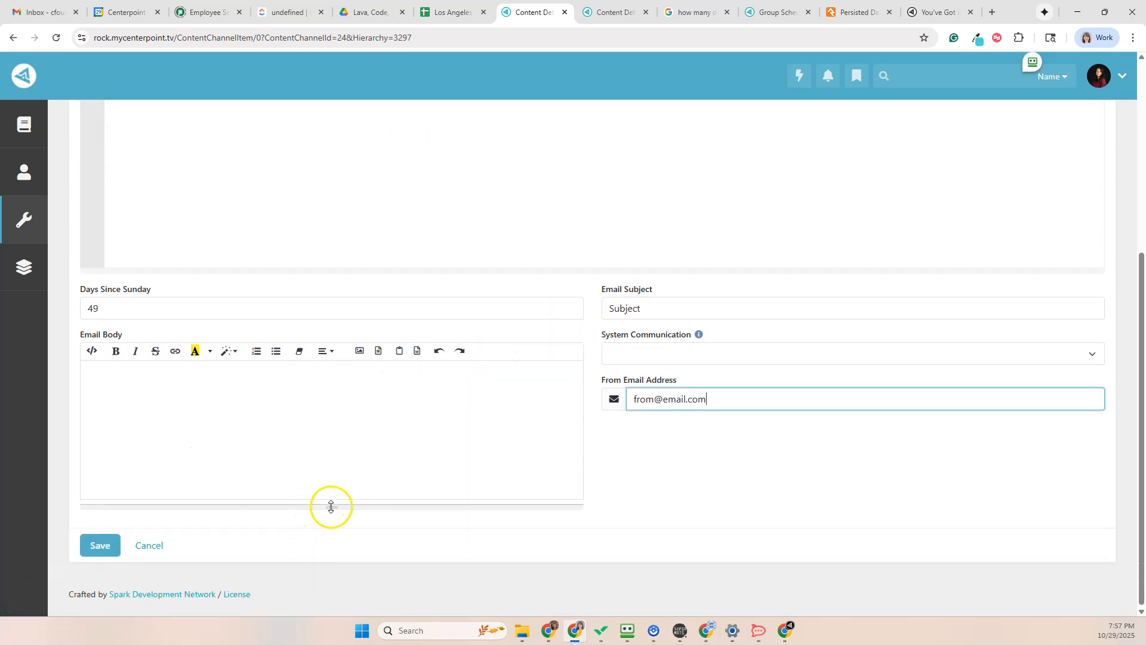
drag(331, 506, 331, 564)
click(138, 394)
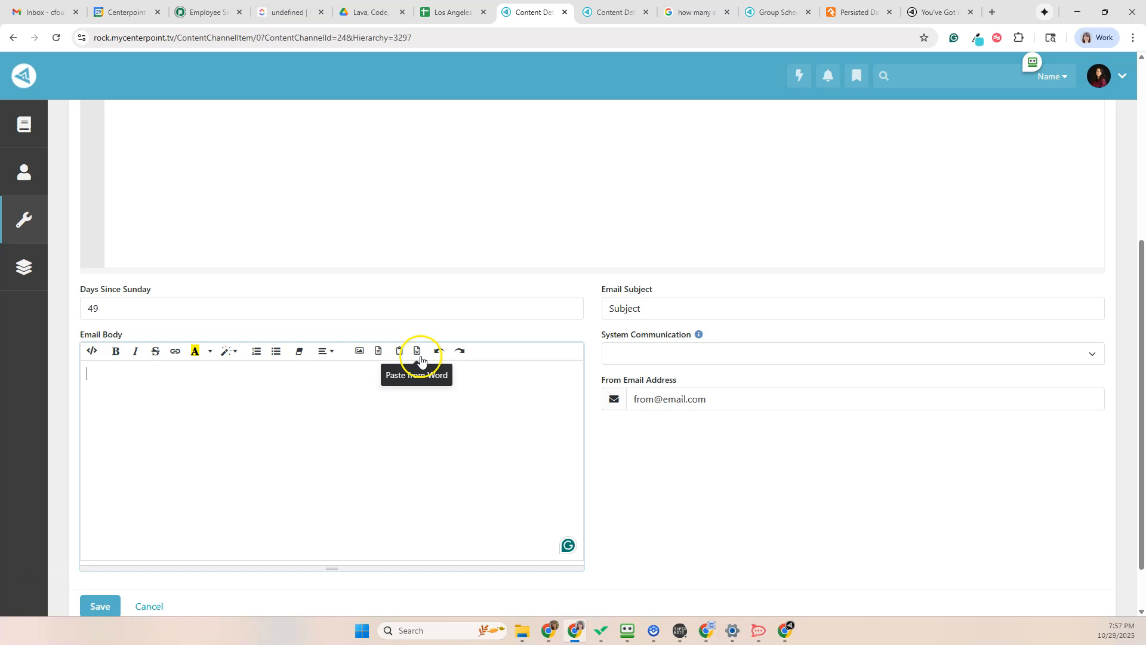
click(417, 350)
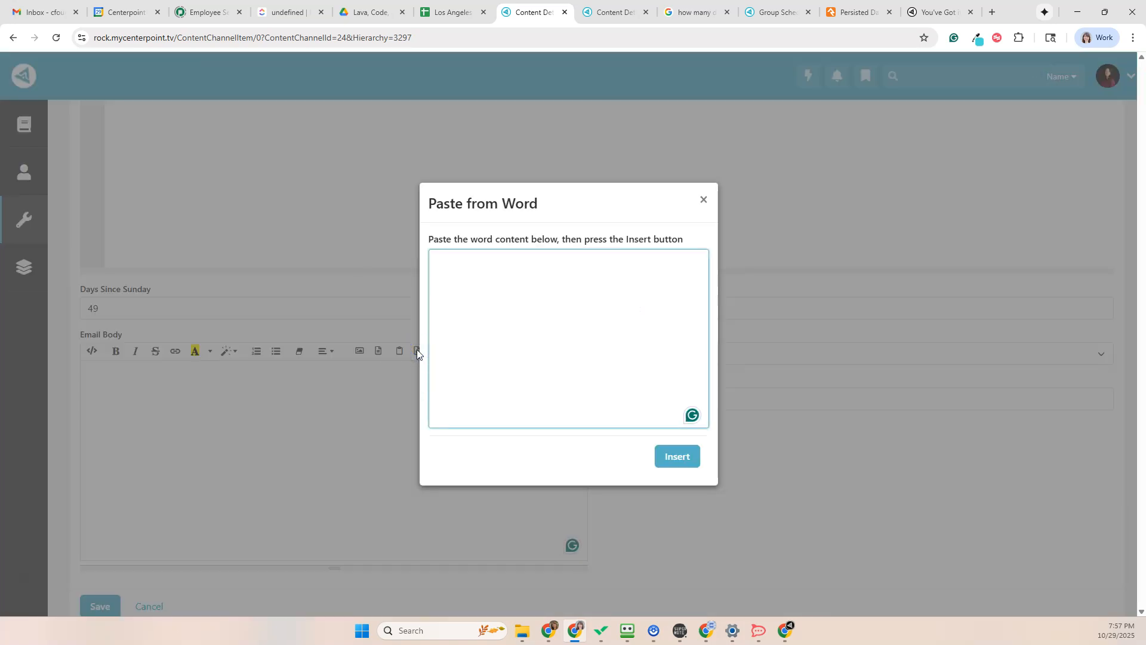
key(ctrl+v)
key(super+v)
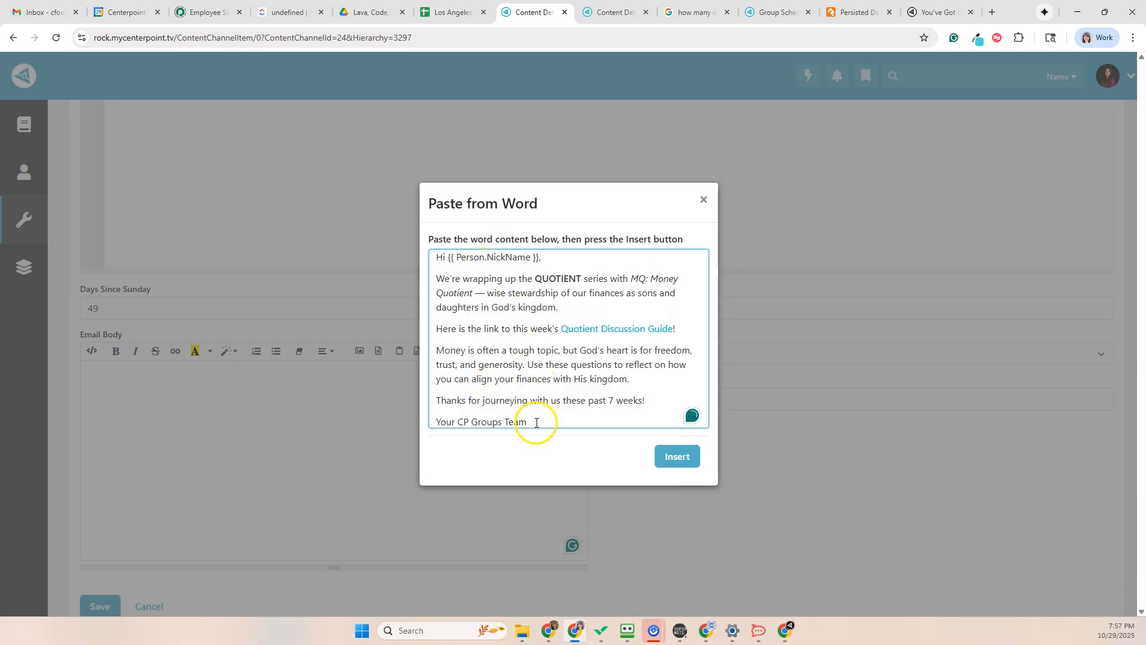
Review the pasted message and its {{ Person.NickName }} field, insert it into the email body, and remove the blank line above the greeting
drag(533, 423, 435, 255)
click(454, 278)
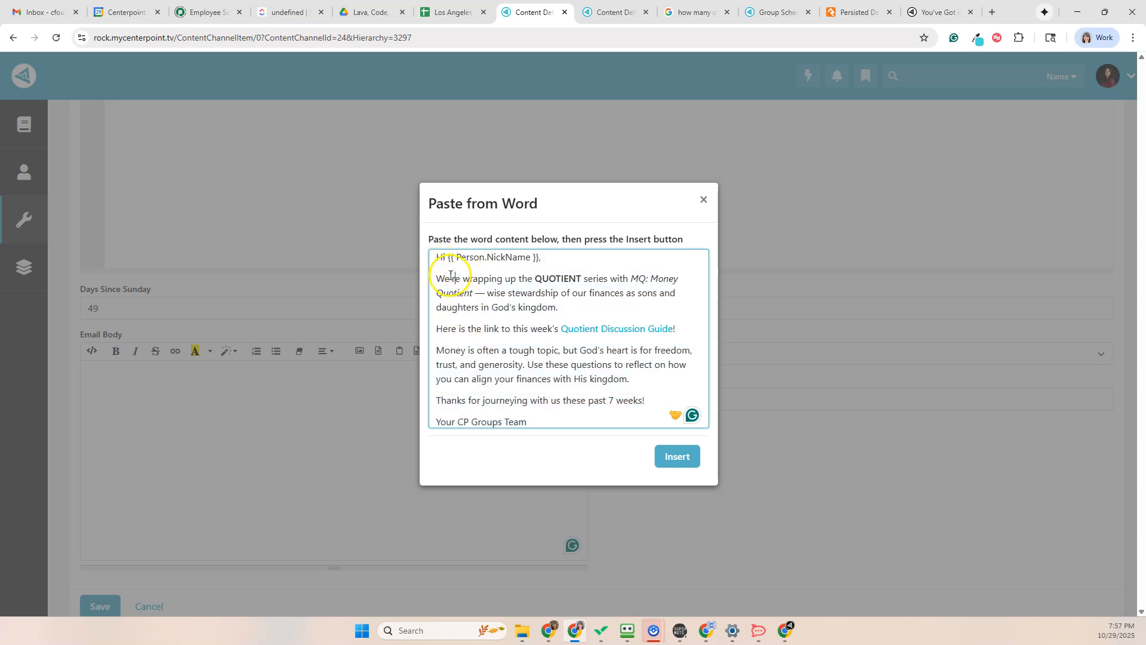
drag(448, 257, 537, 254)
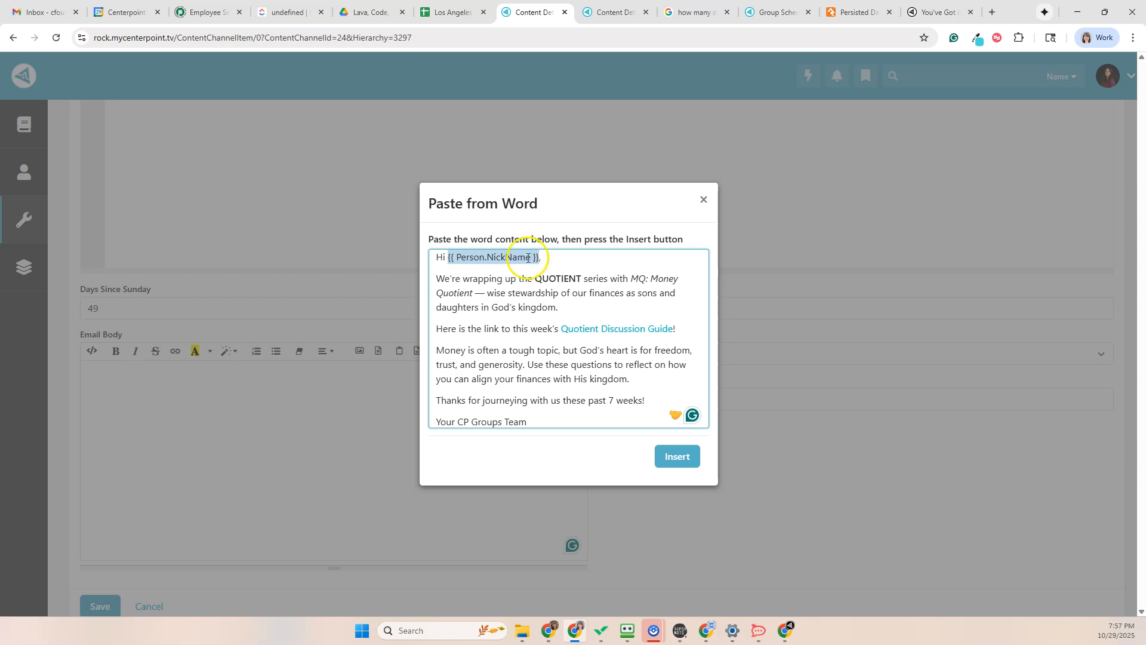
click(436, 280)
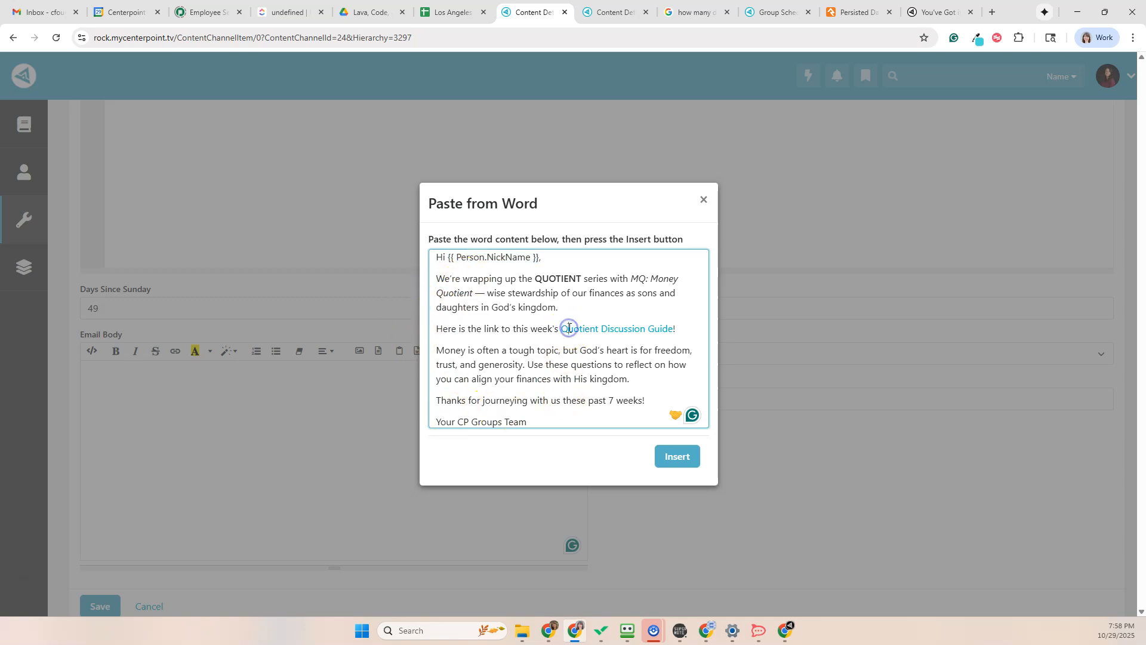
click(677, 456)
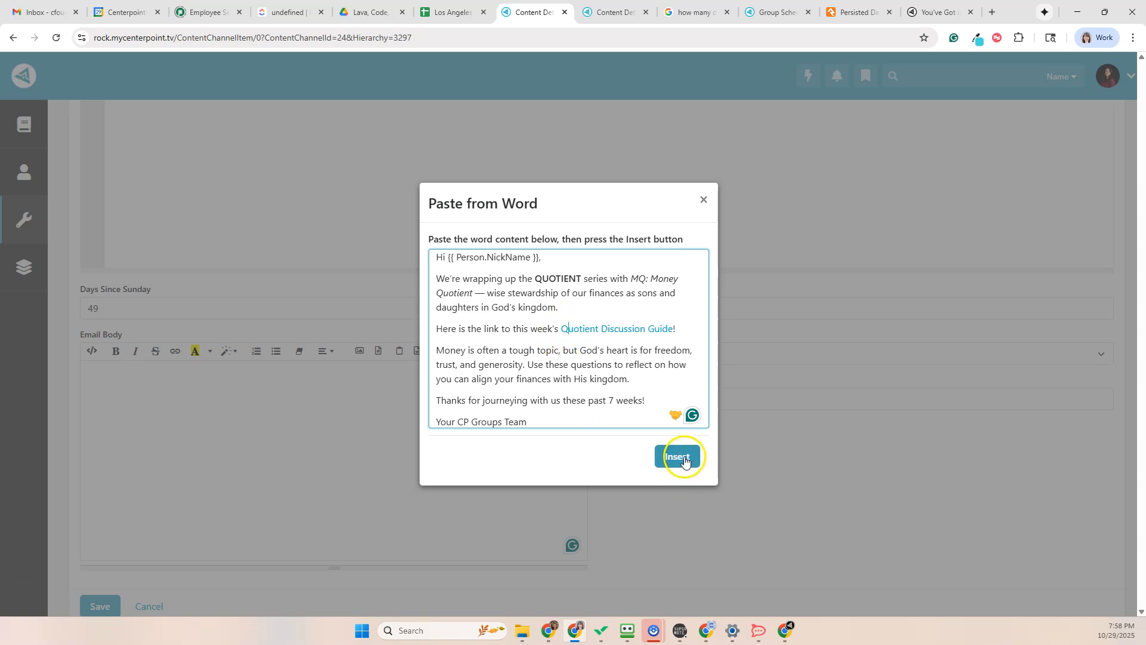
click(134, 372)
key(Delete)
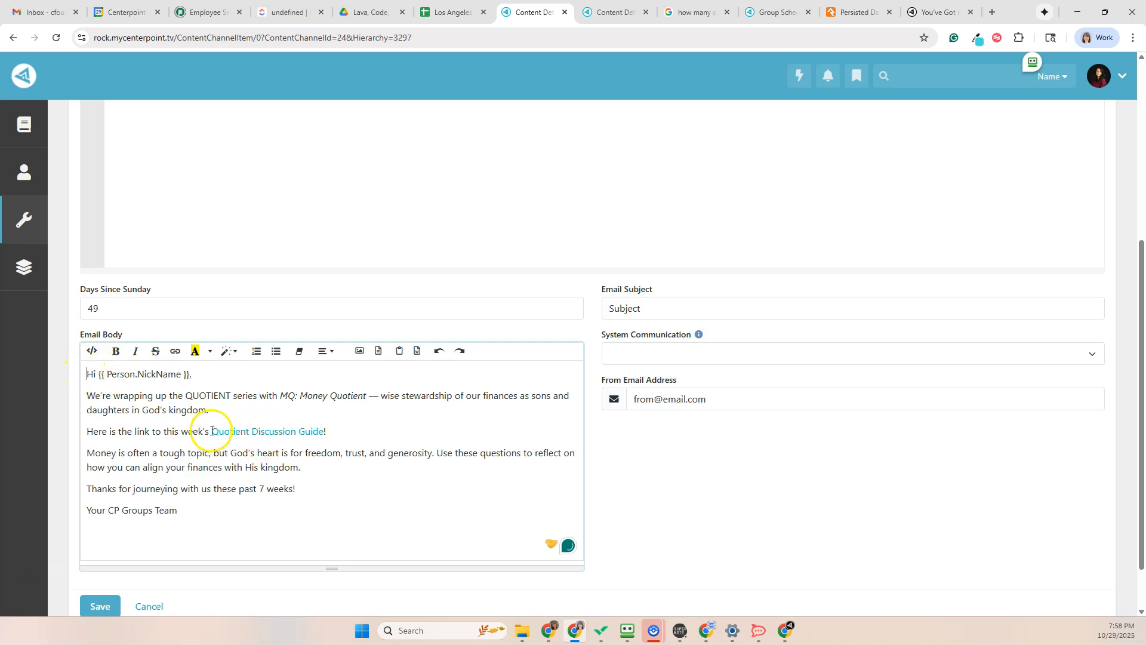
Try to change the display text of the email body's Quotient Discussion Guide link to "In It To Win It Week 1"
click(215, 431)
right_click(243, 431)
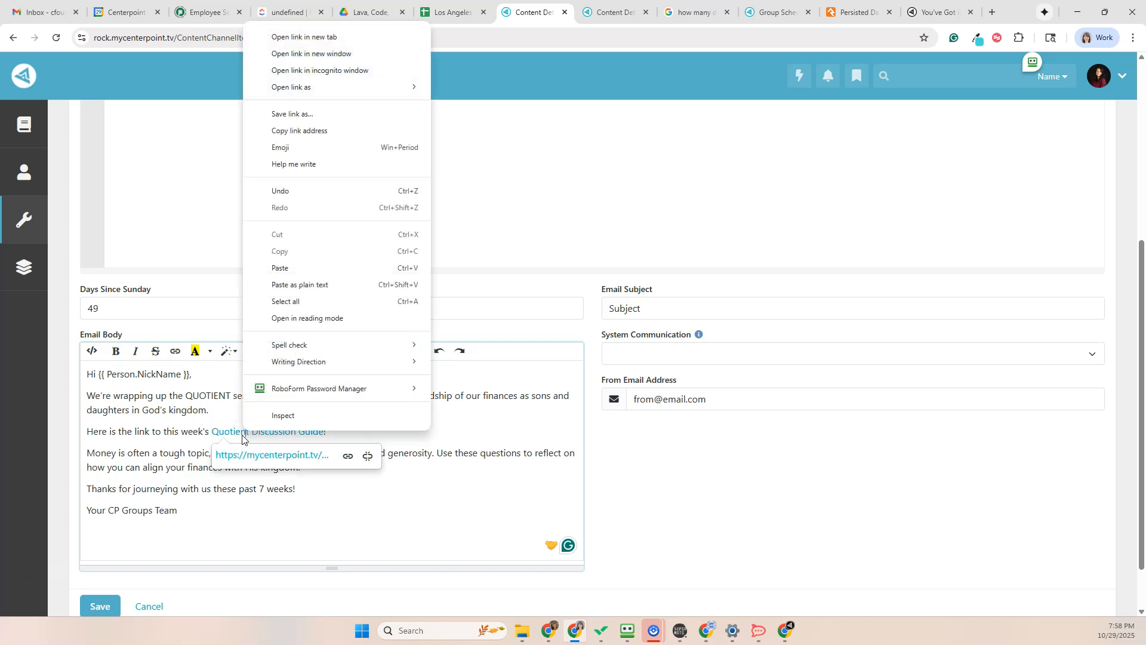
click(347, 458)
click(223, 432)
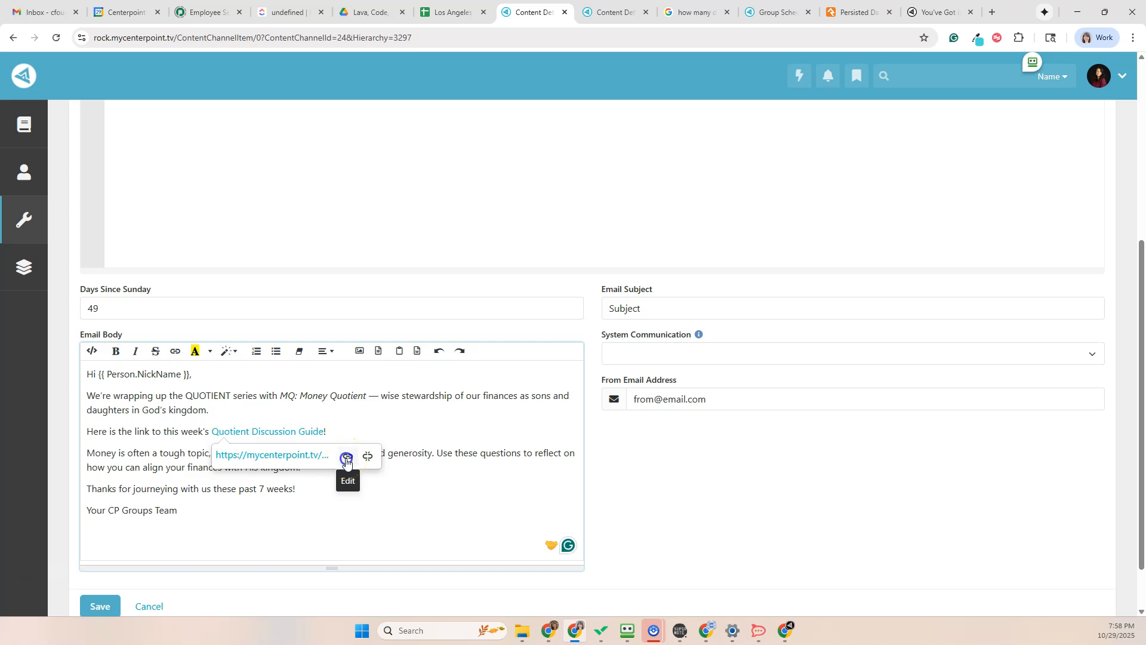
click(346, 459)
click(438, 299)
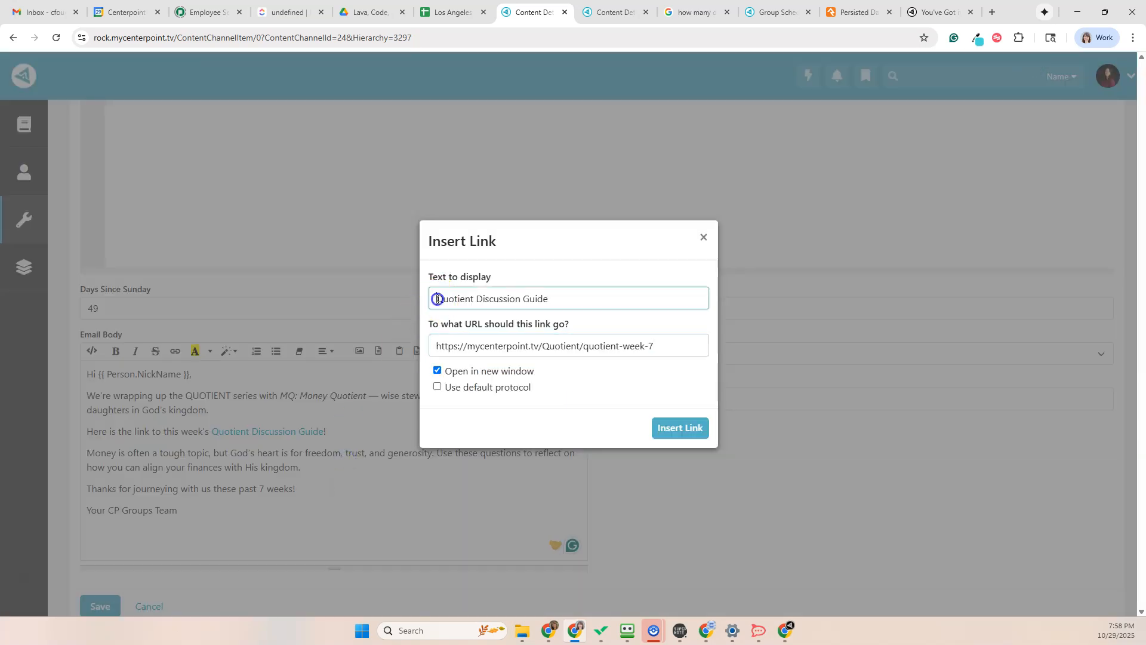
drag(437, 298, 543, 296)
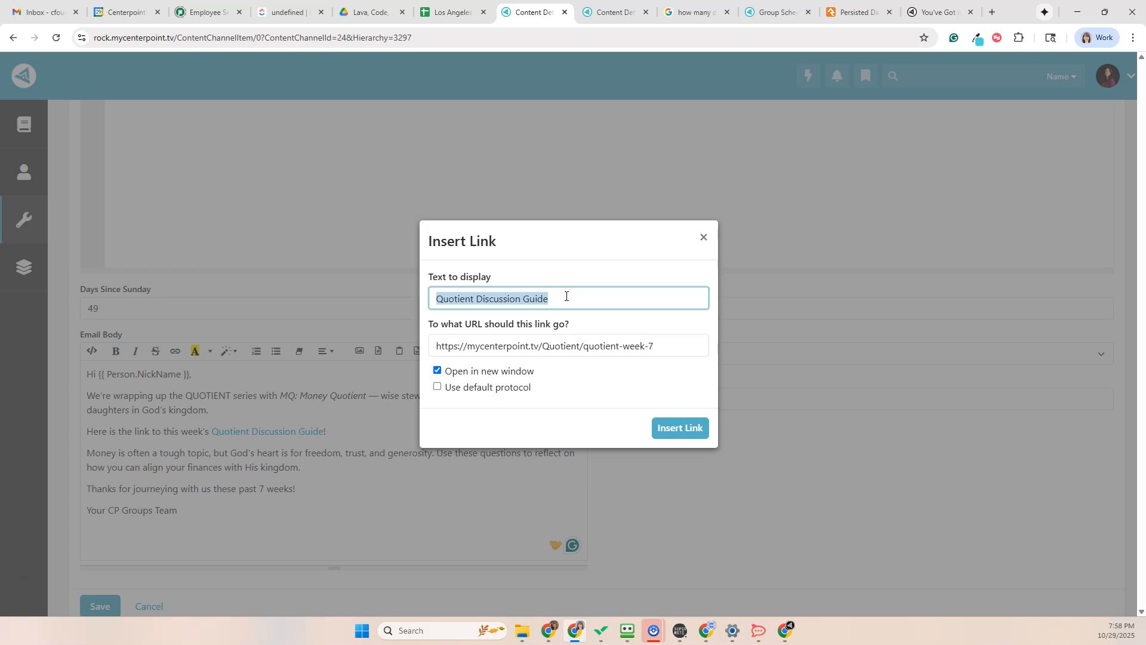
text(In it to Win It Week 1)
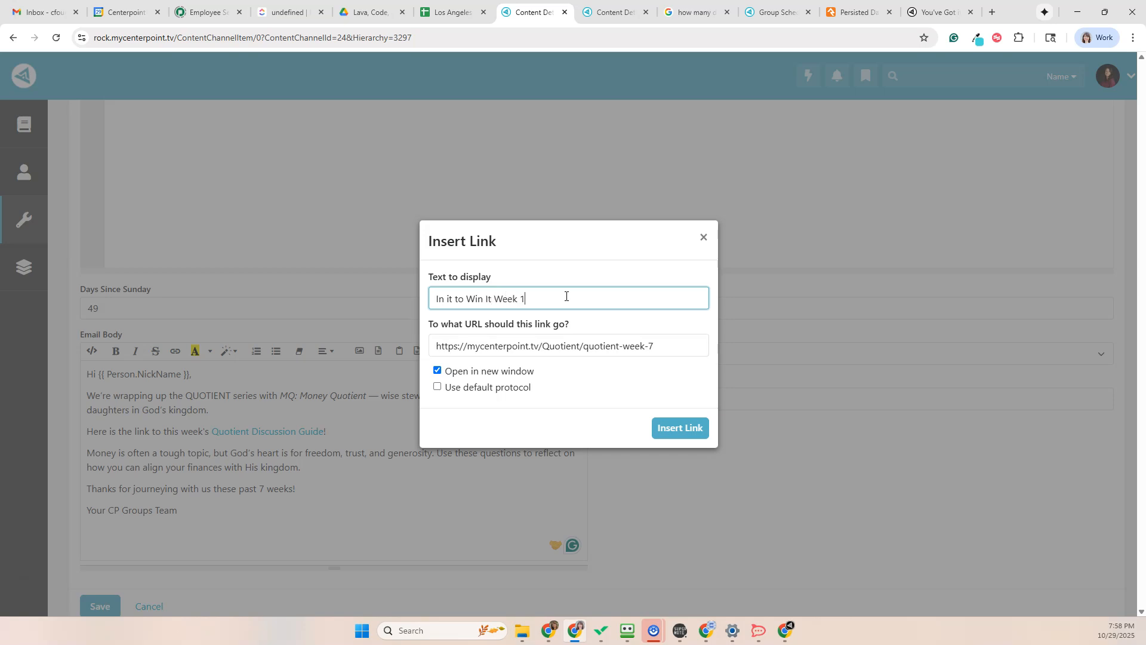
click(450, 298)
key(BackSpace)
text(I)
click(458, 300)
key(BackSpace)
text(T)
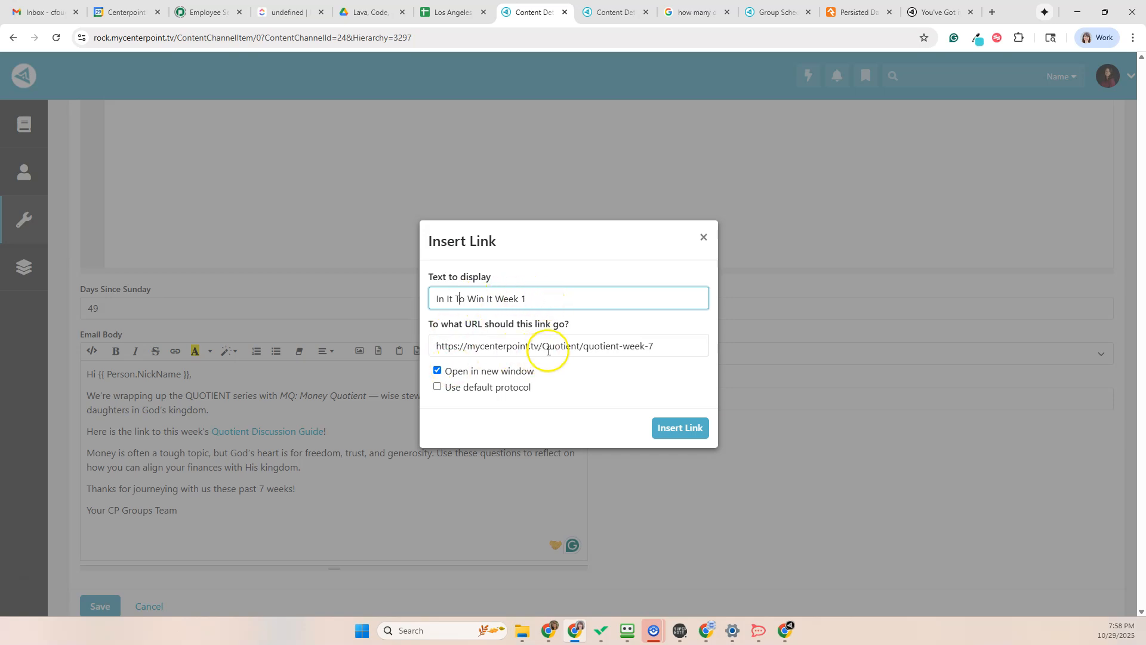
Copy the full web address of the public "You've Got it, So Bring it!" message page for use in the email link
drag(436, 346, 664, 344)
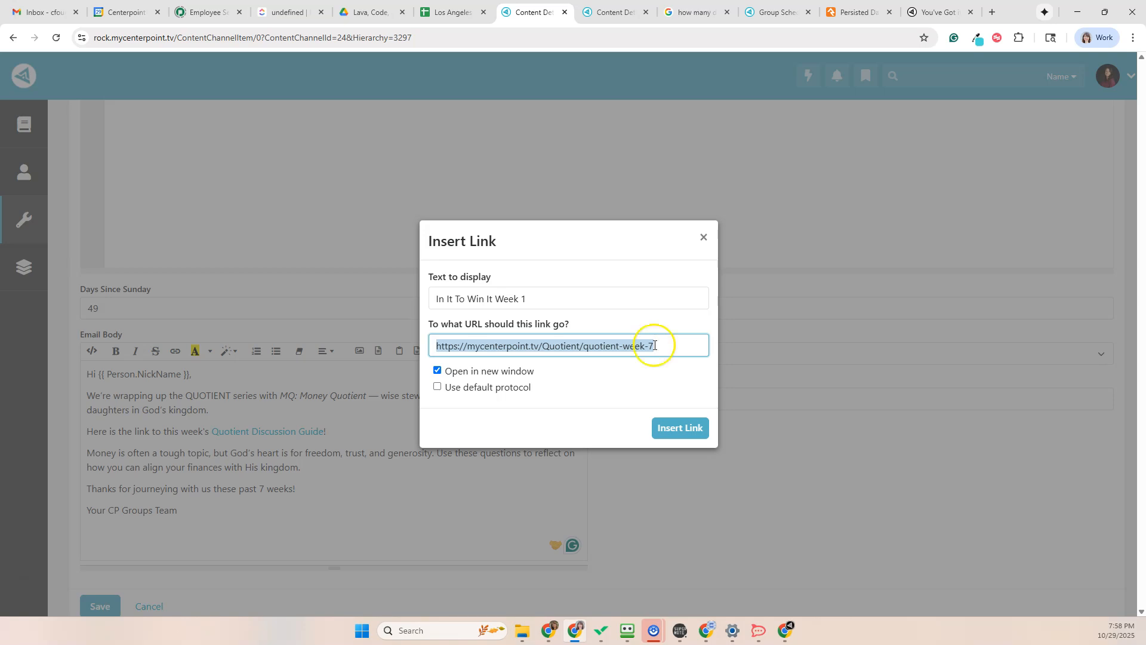
click(937, 18)
click(179, 37)
double_click(170, 37)
triple_click(170, 38)
key(ctrl+c)
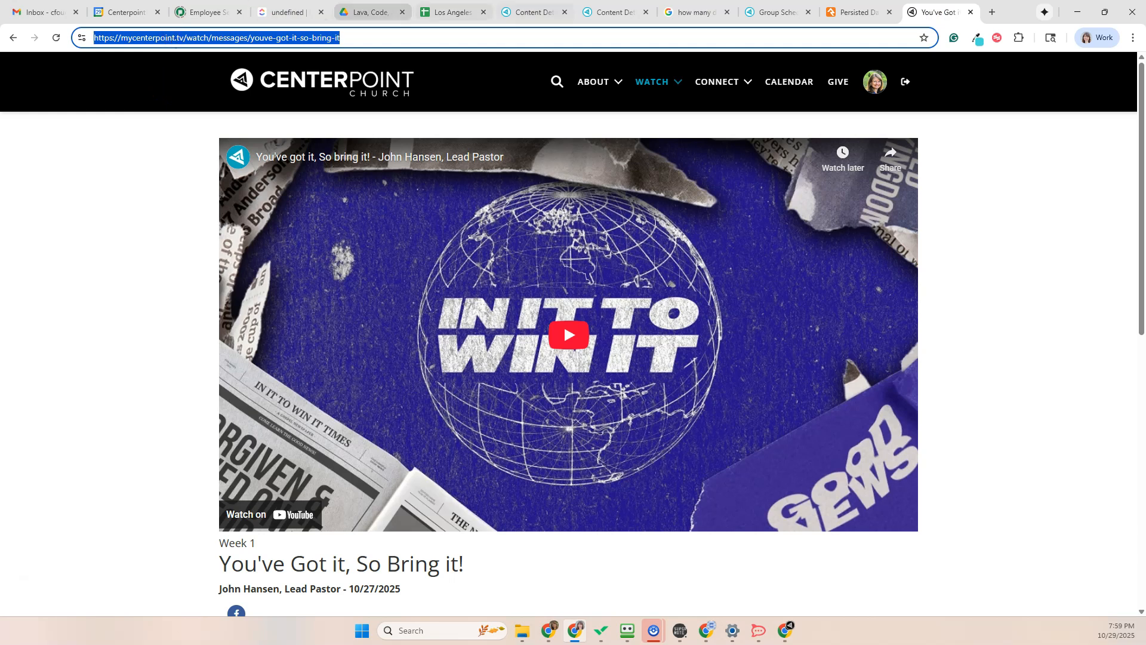
Return to the email being edited and try to replace the Quotient Discussion Guide link's web address and display text
click(531, 12)
click(667, 340)
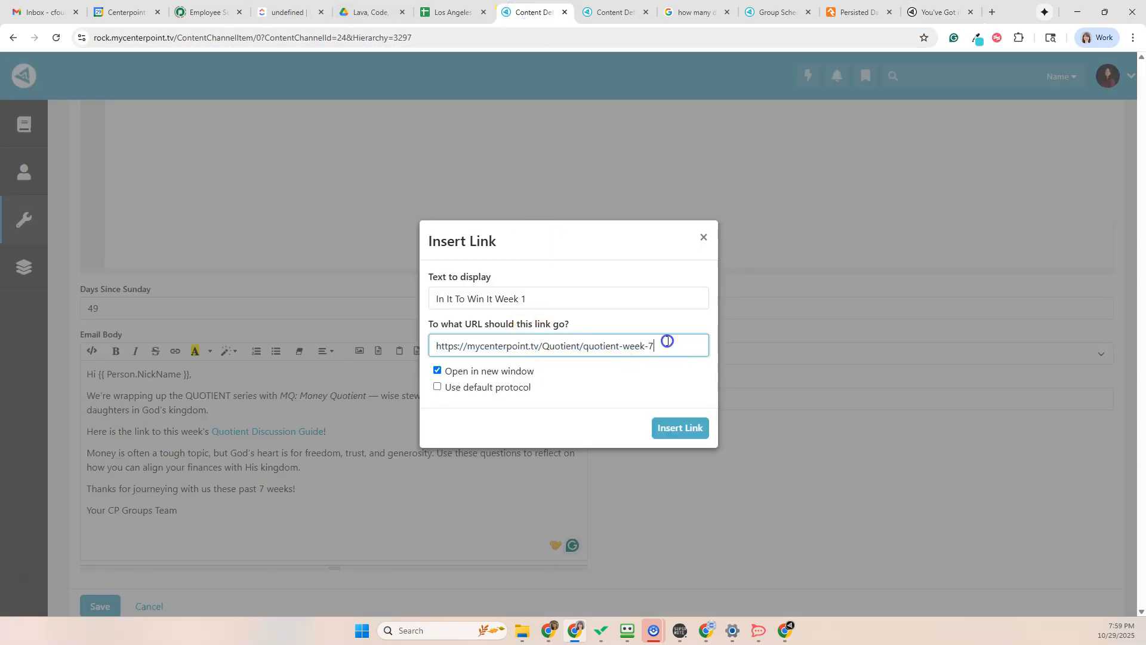
drag(661, 346, 416, 347)
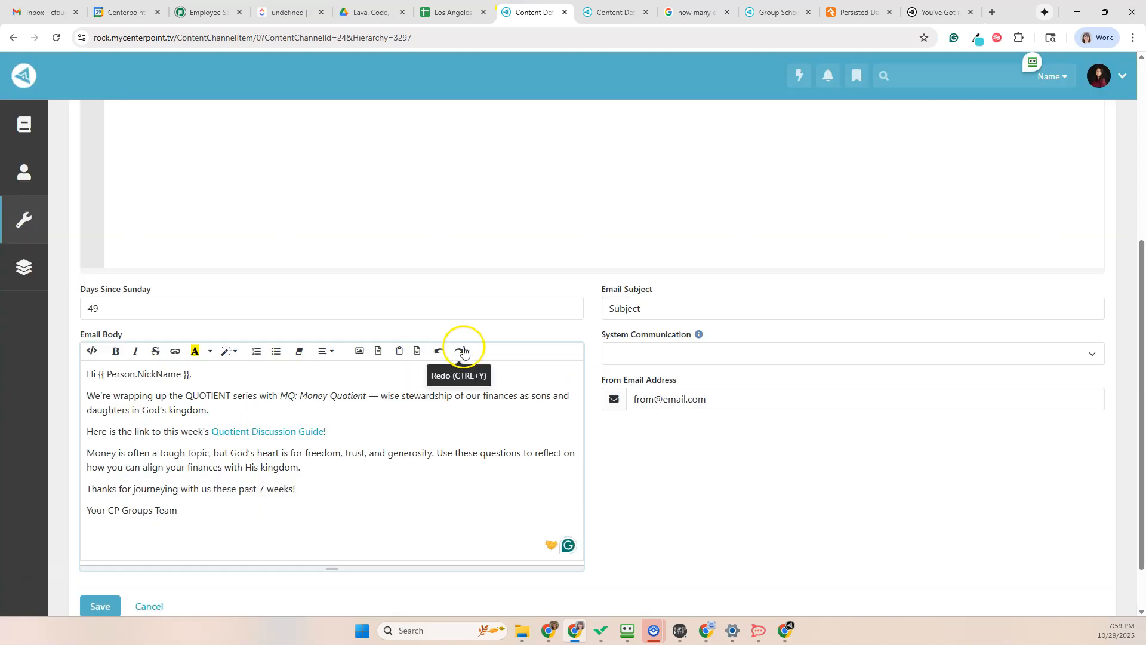
click(347, 456)
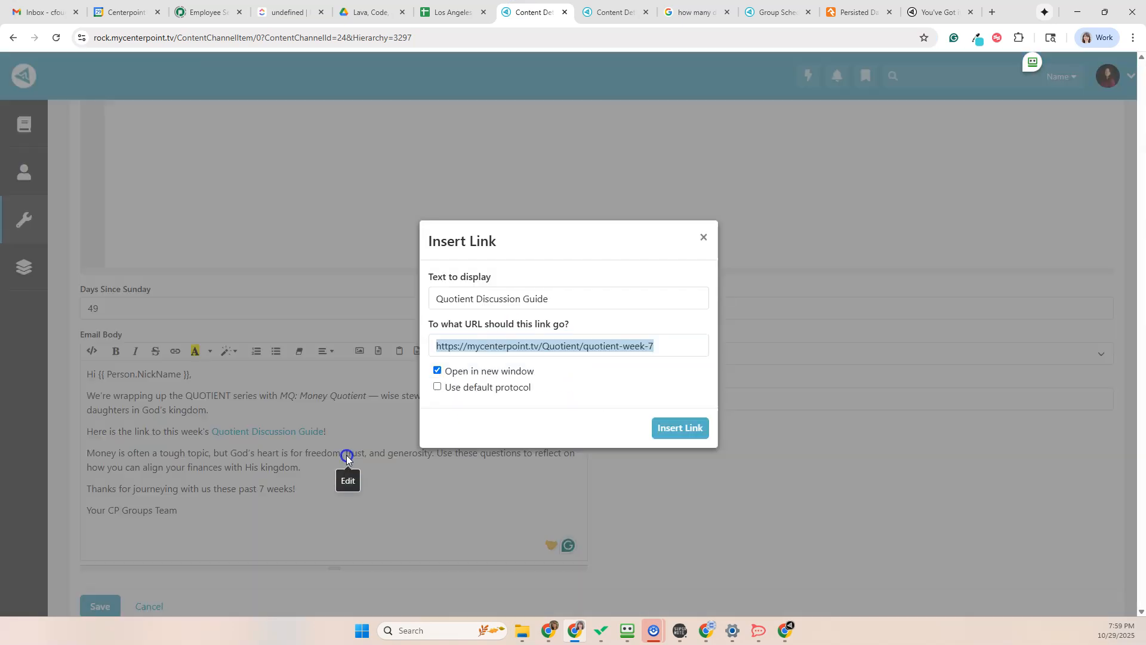
key(ctrl+v)
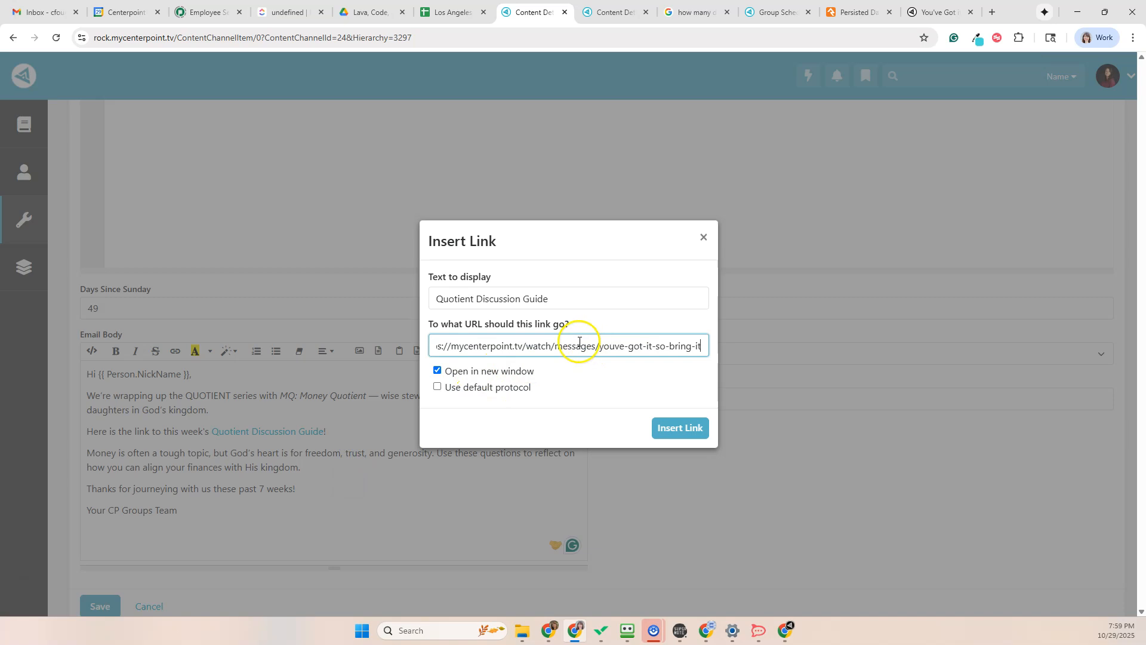
drag(554, 299, 455, 297)
text(In)
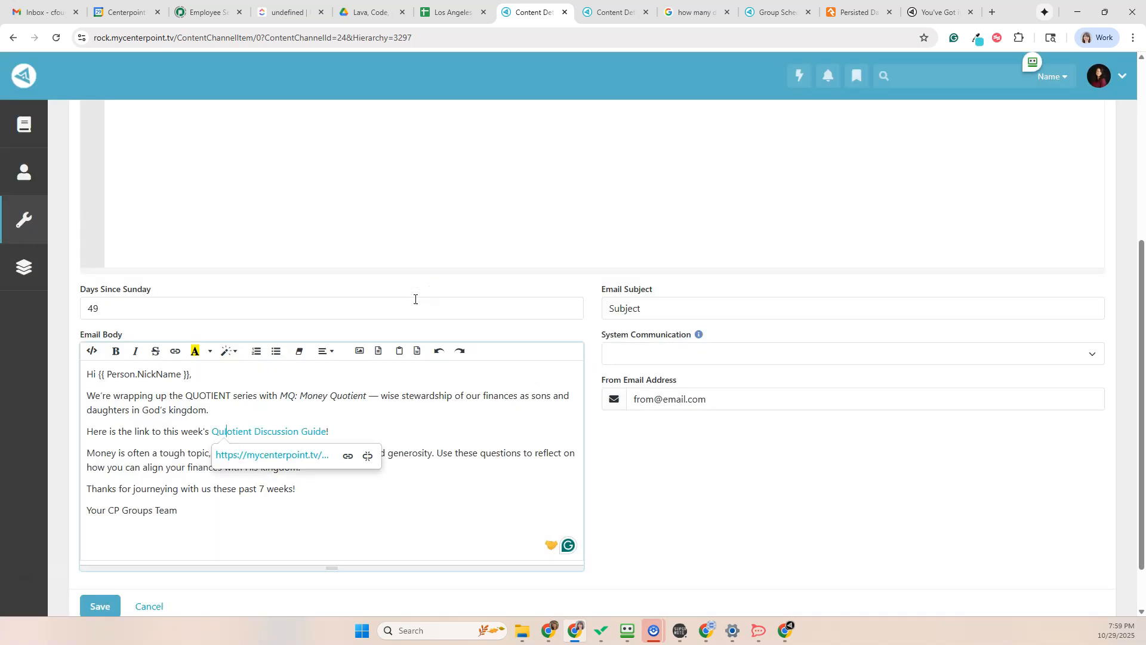
key(BackSpace)
key(BackSpace)
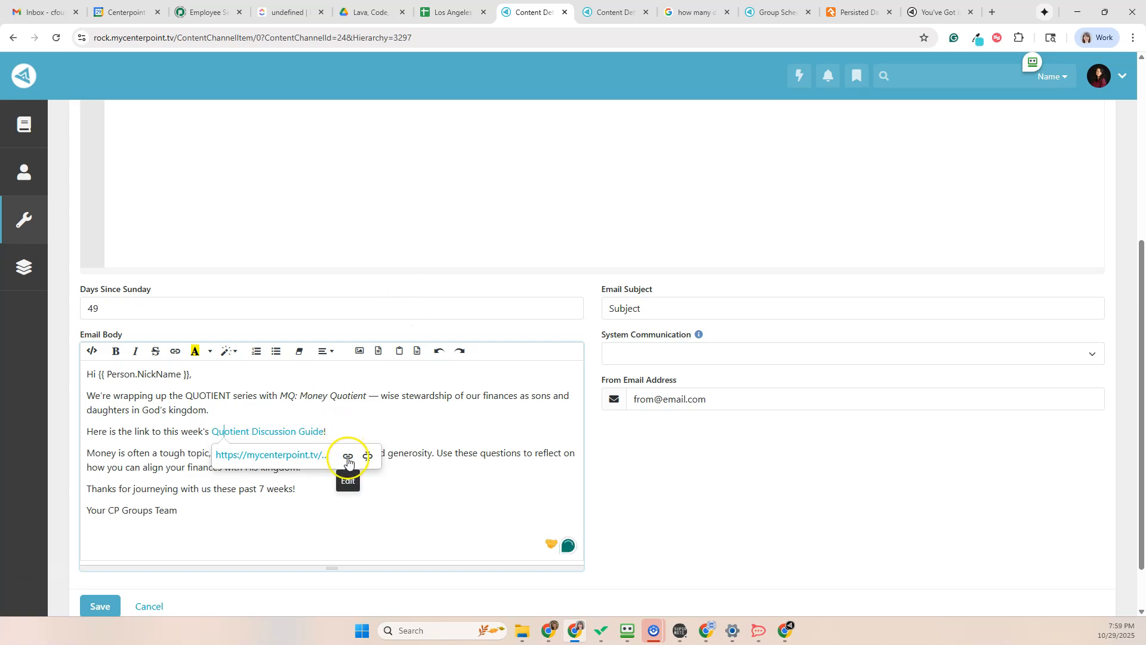
click(348, 456)
click(471, 298)
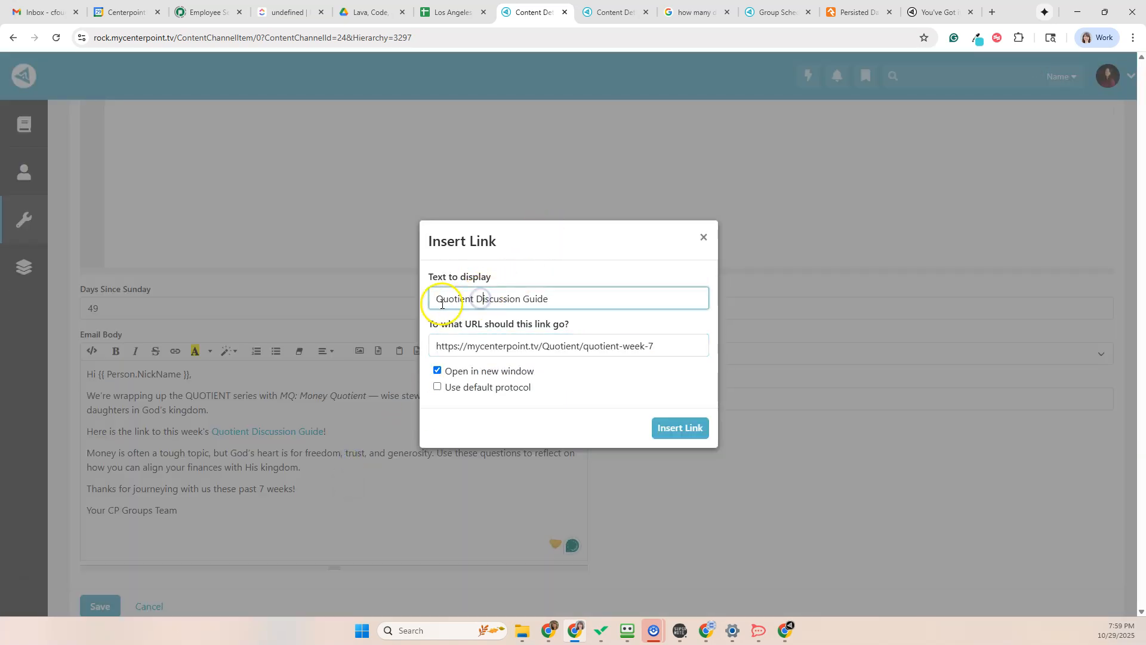
drag(435, 298, 575, 299)
key(BackSpace)
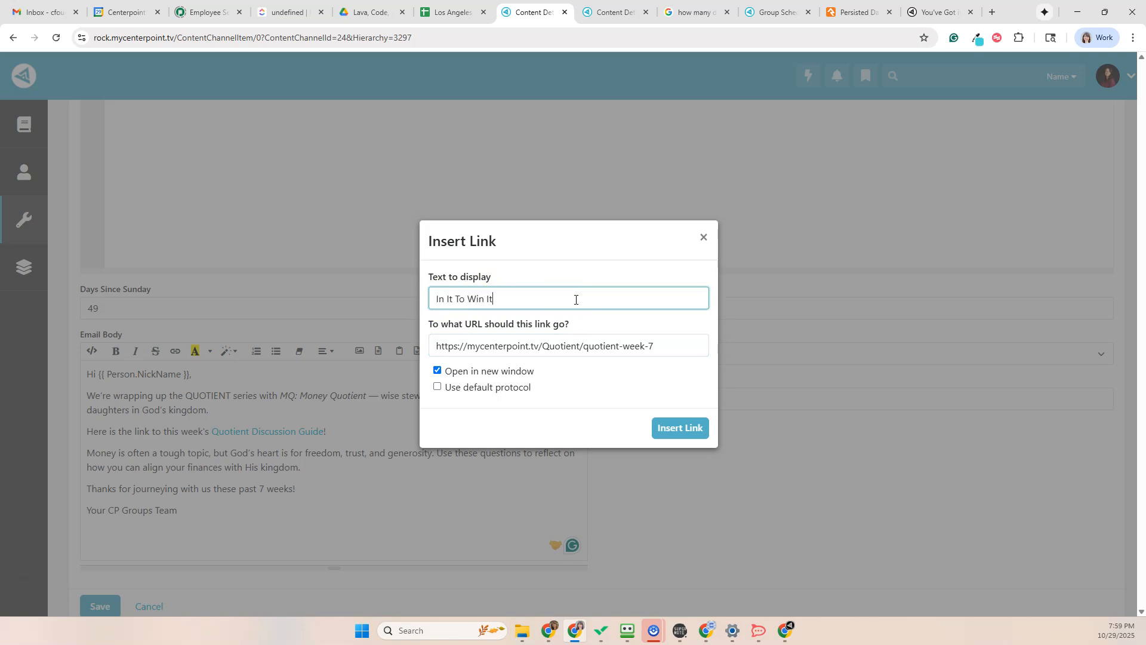
click(540, 346)
drag(655, 346, 475, 345)
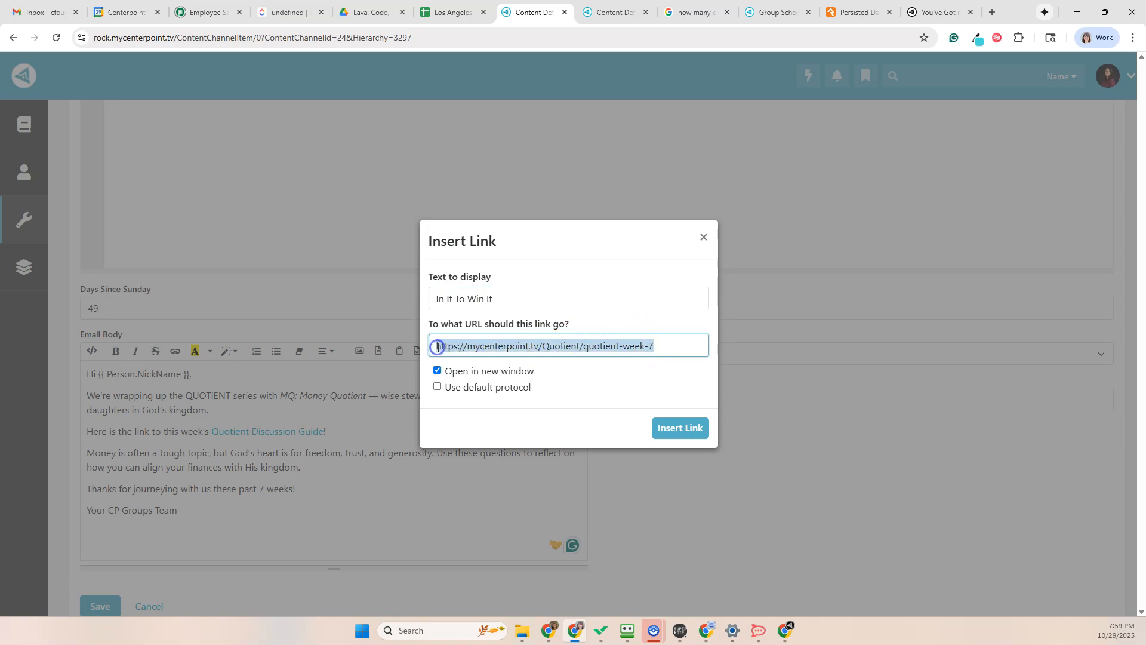
key(ctrl+v)
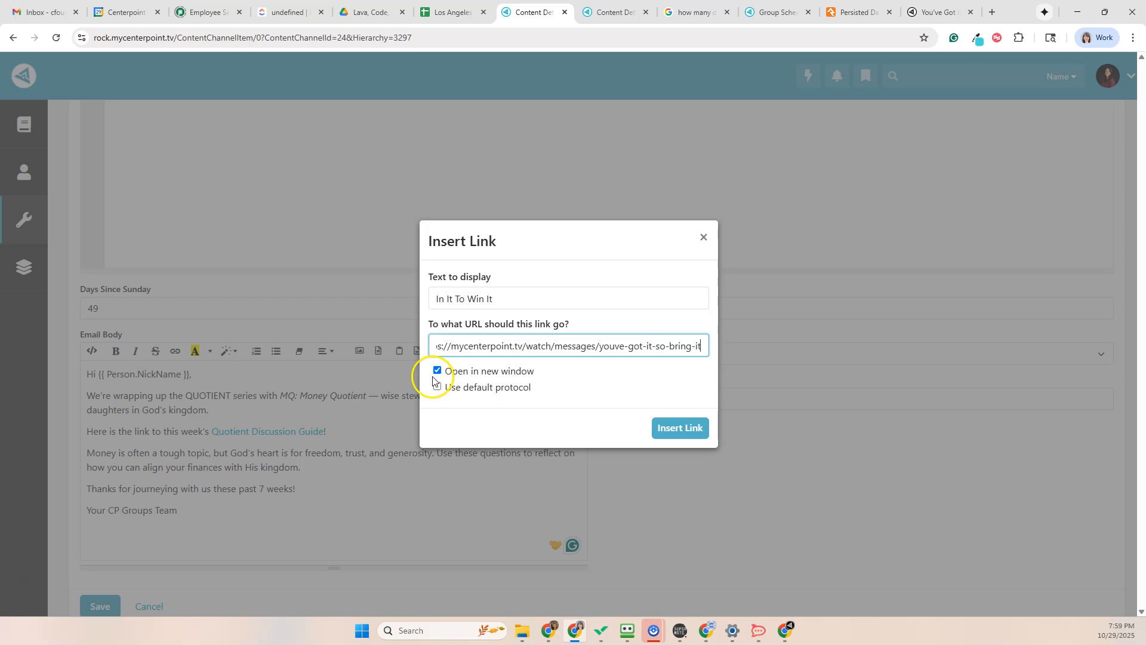
click(668, 431)
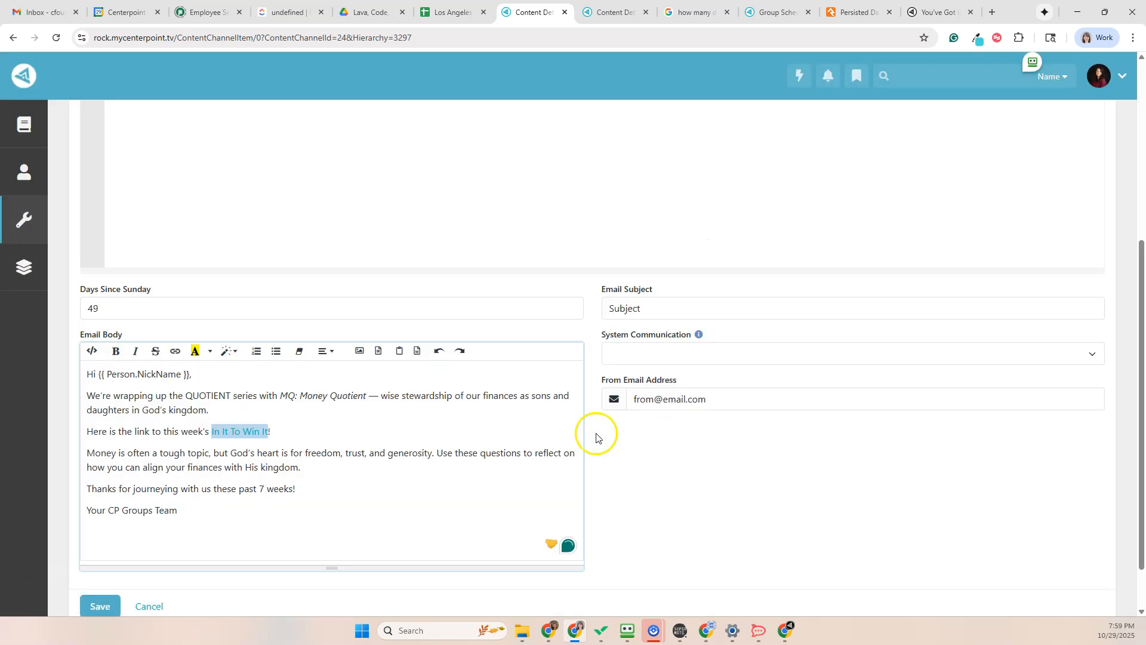
Test the "In It To Win It" link by opening its target page, and return to the email editor
click(329, 439)
click(250, 432)
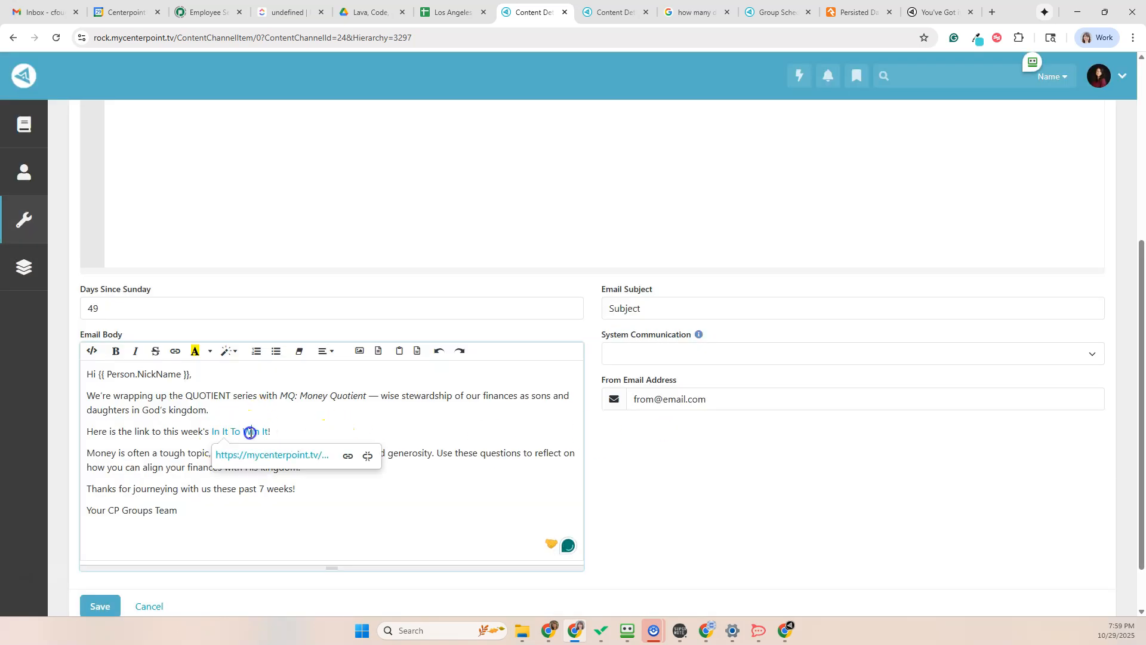
click(263, 454)
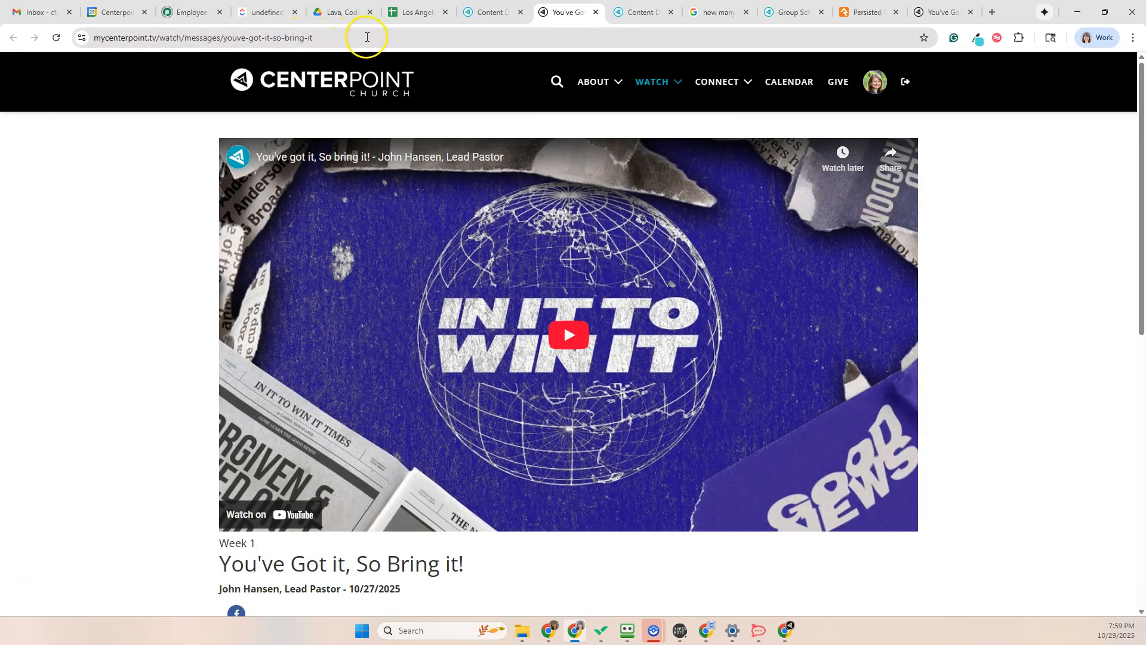
click(487, 11)
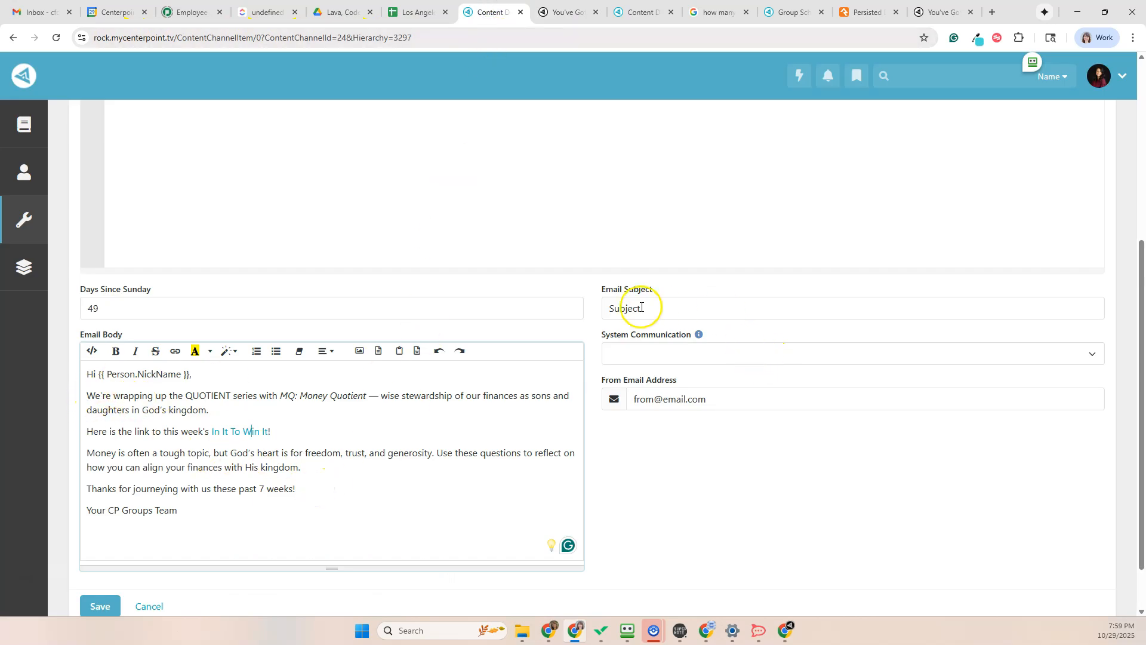
Review the Email Subject, From Email Address, closing lines of the body, and Days Since Sunday before saving
click(640, 309)
click(745, 397)
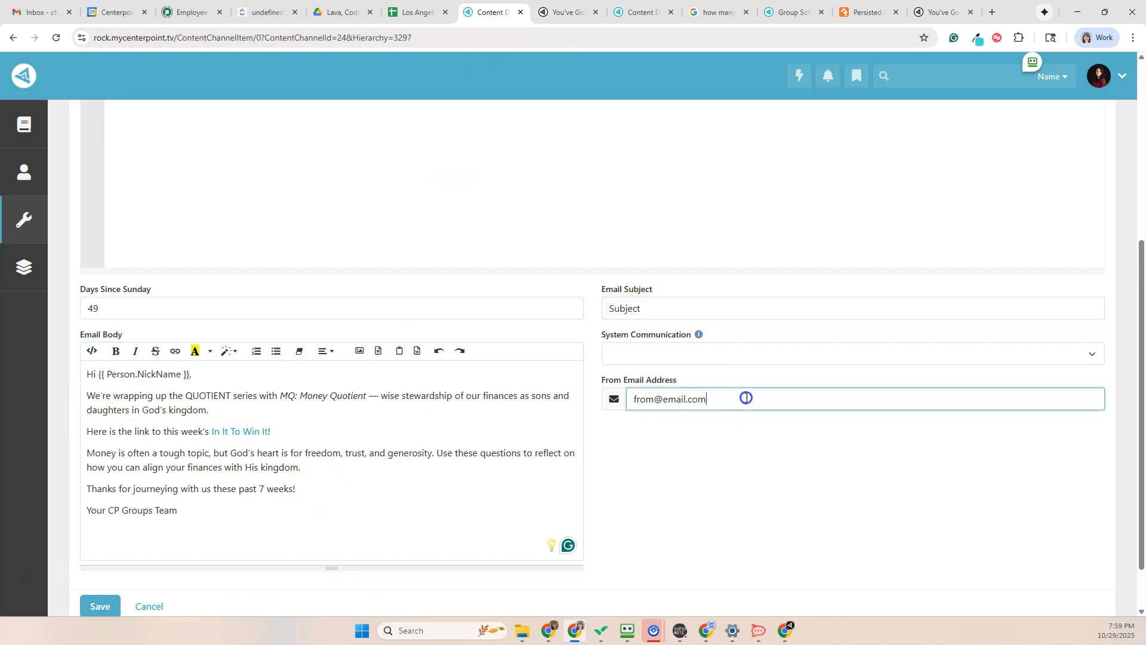
click(309, 487)
click(194, 512)
click(100, 309)
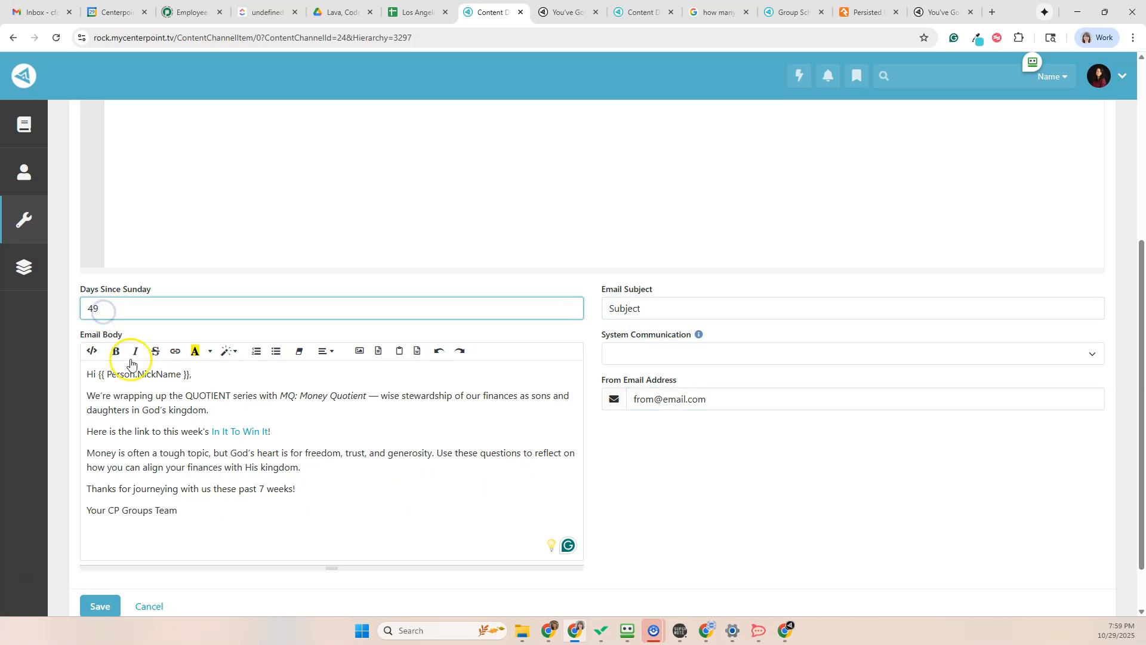
Save the email item and locate 10/27/25 Email among the follow-up queue's child items
scroll(197, 502, down, 1)
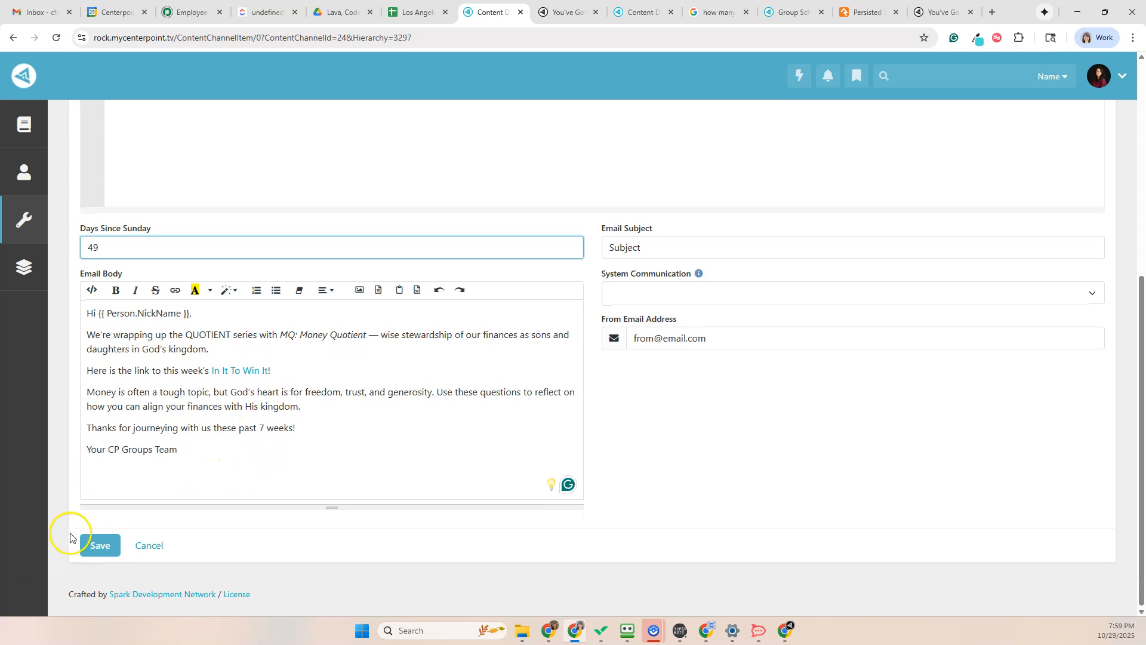
click(105, 548)
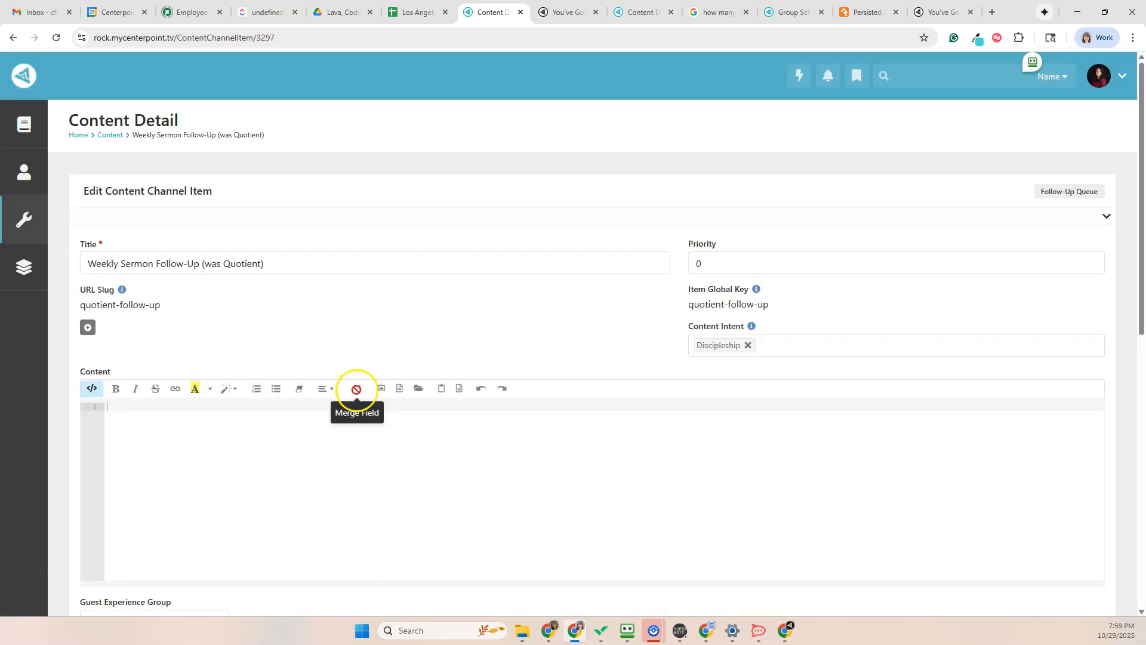
scroll(369, 404, down, 9)
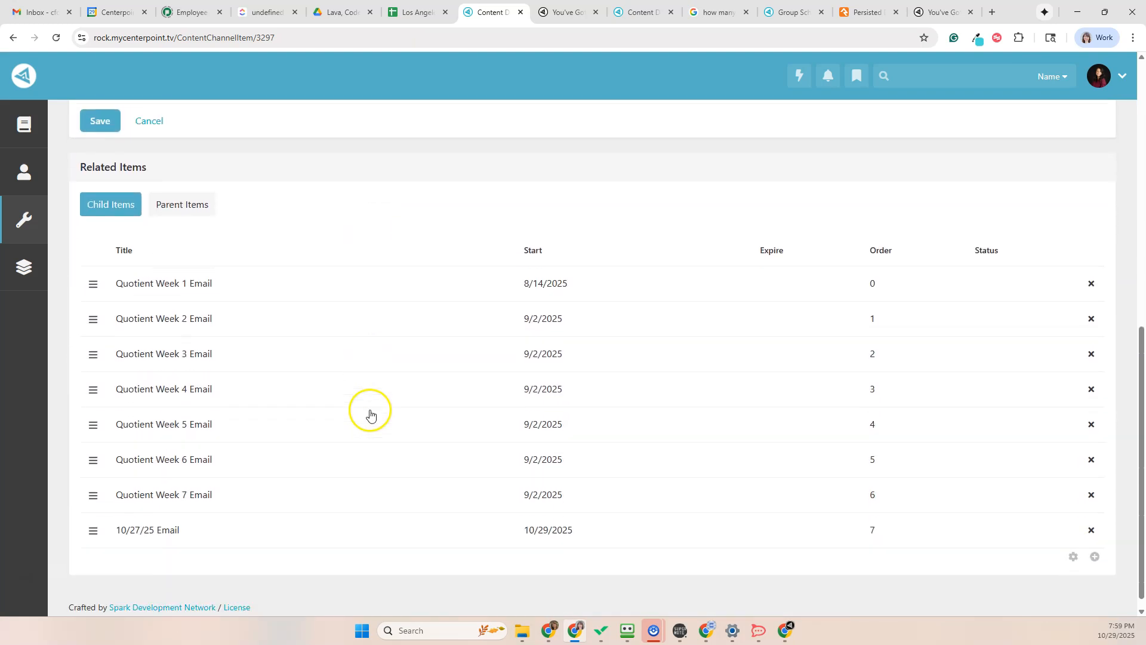
click(161, 524)
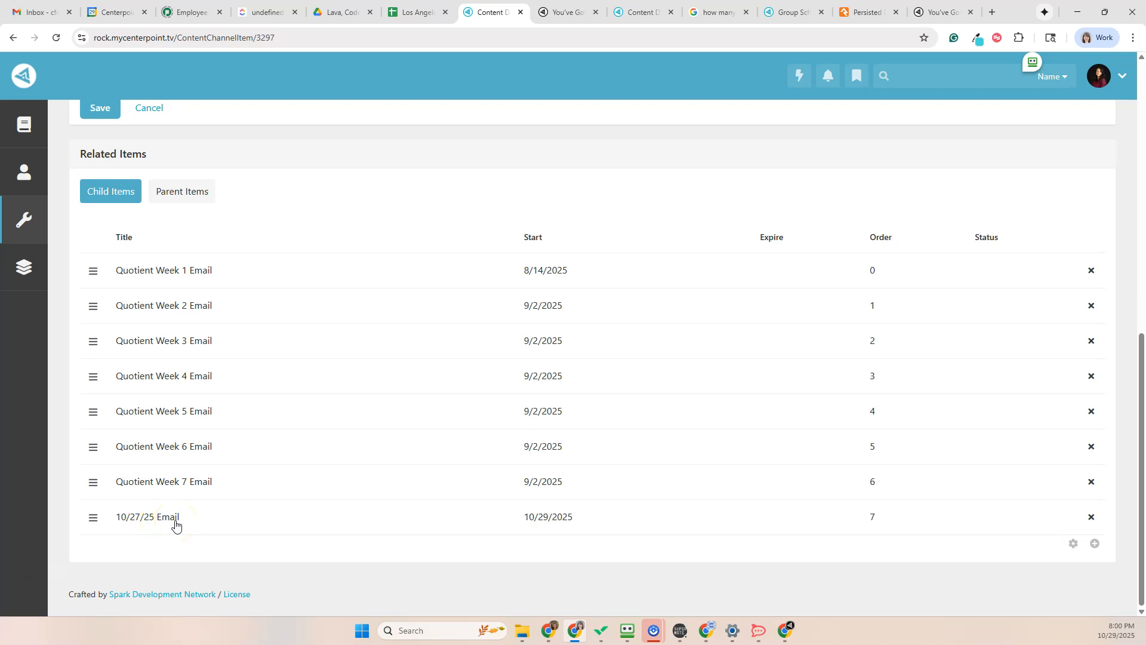